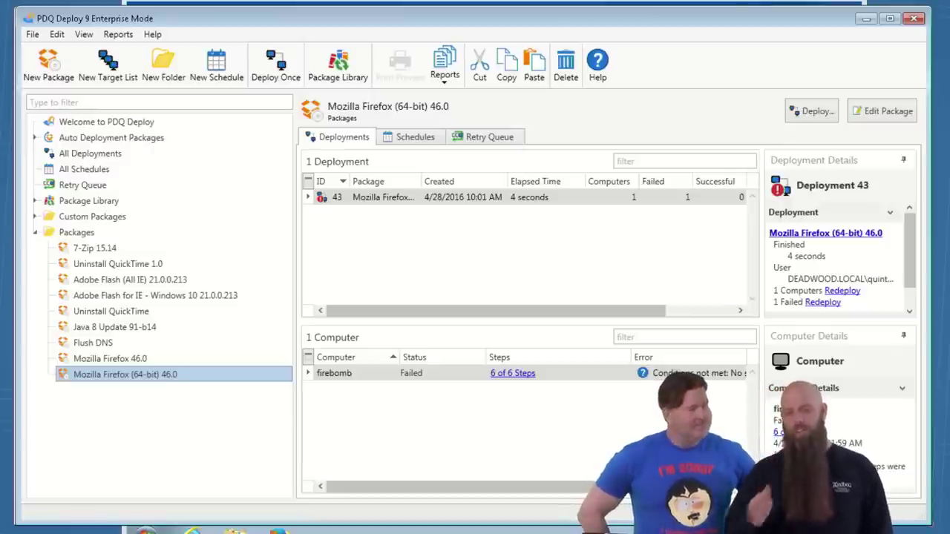
- Minimize PDQ Deploy, close FIREBOMB's computer window and collapse the Collection Library in PDQ Inventory
left_click(866, 20)
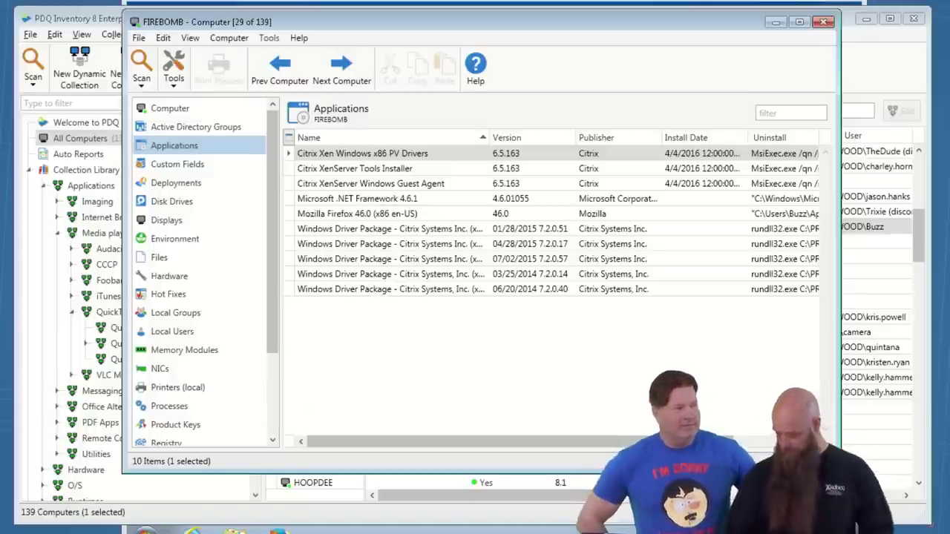
left_click(823, 26)
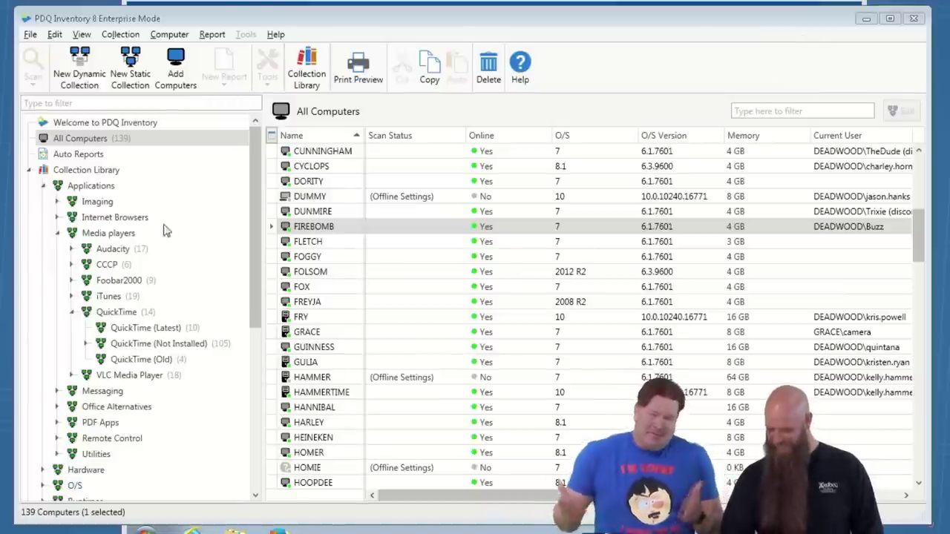
left_click(29, 171)
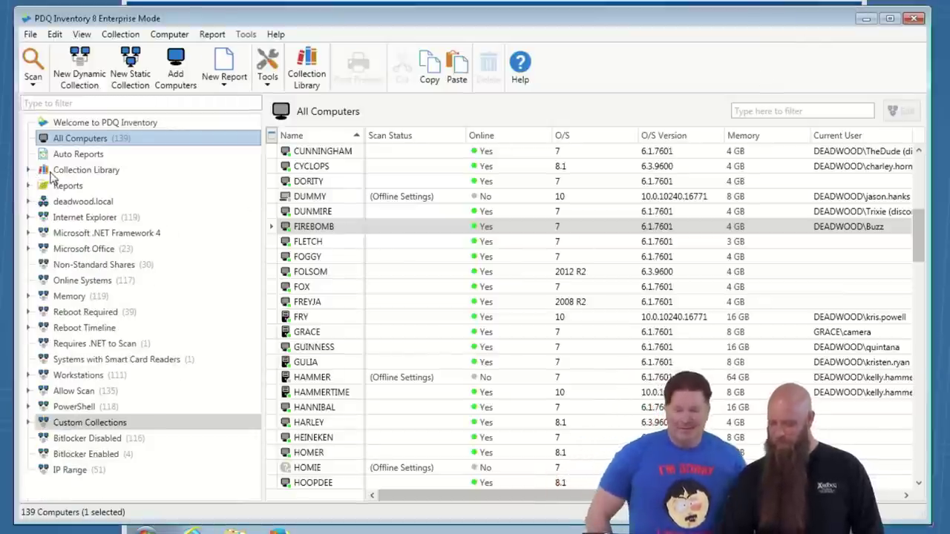
- Create a static collection named 'Working..' and add FireBomb as its first member
left_click(129, 69)
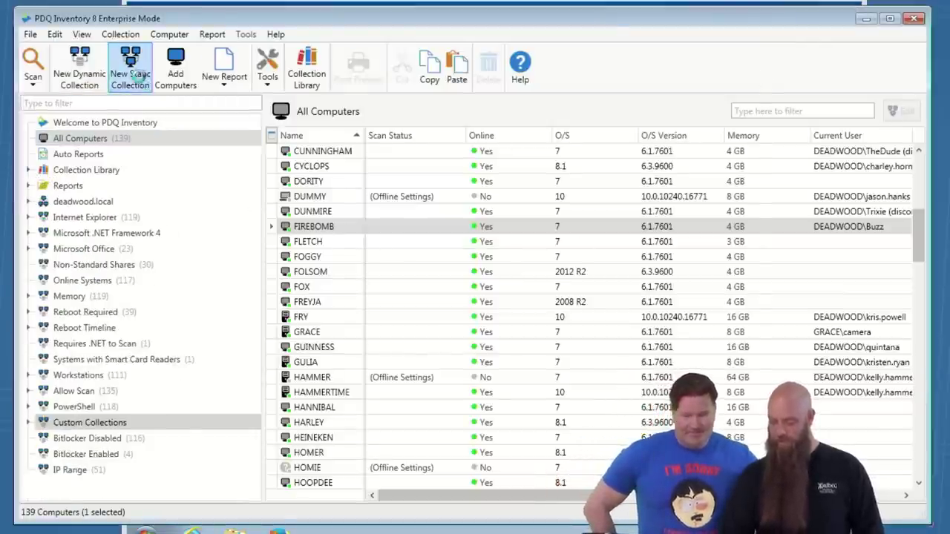
type("Working...")
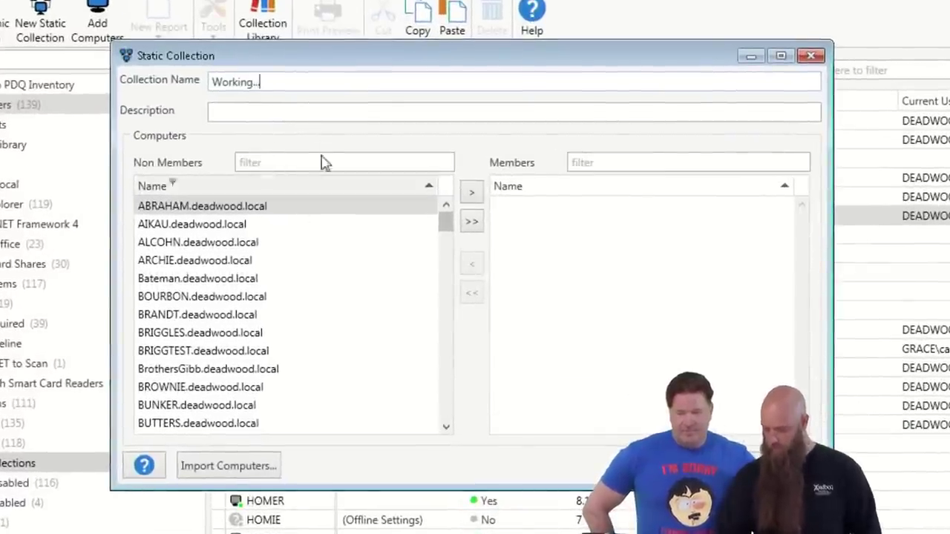
left_click(278, 159)
type("fire")
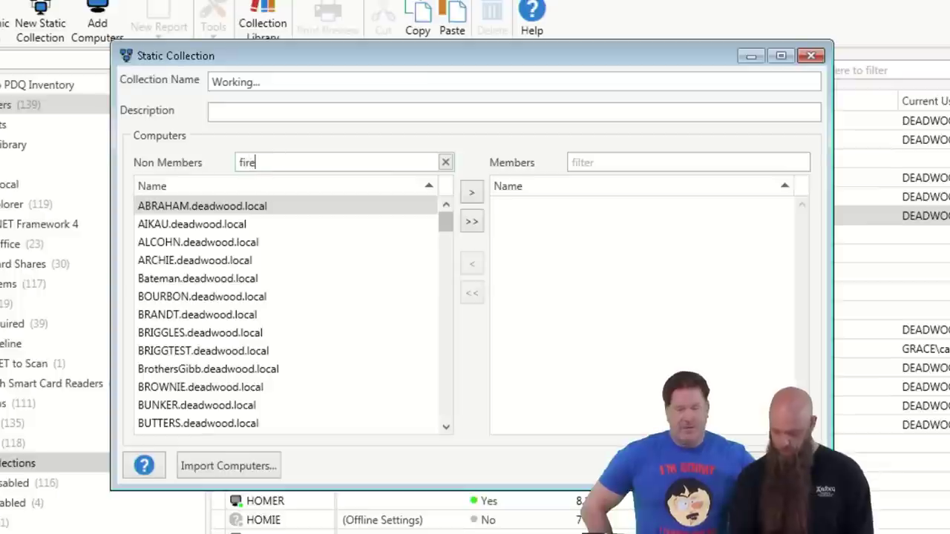
double_click(205, 211)
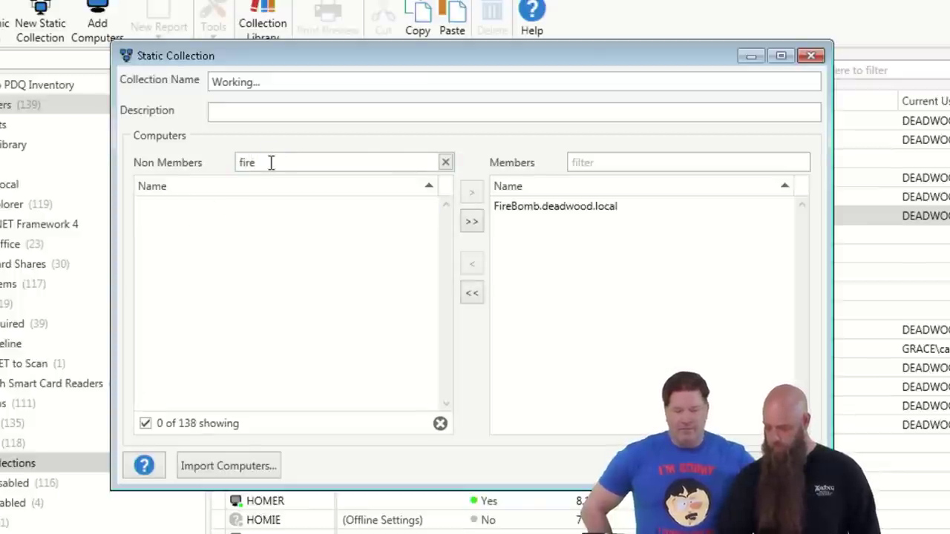
- Add MoBomb, Harley and HoopDee to the collection and save it
left_click_drag(269, 161, 156, 167)
type("mob")
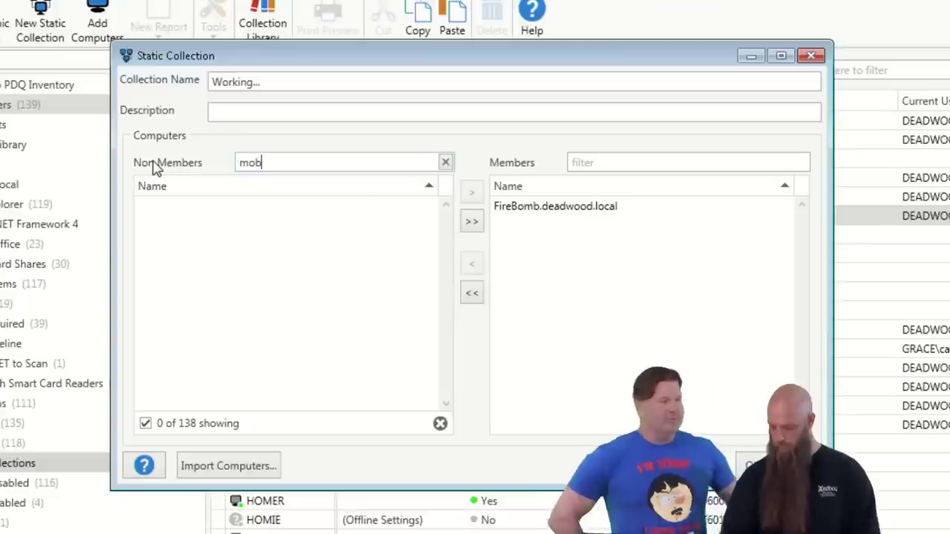
double_click(185, 214)
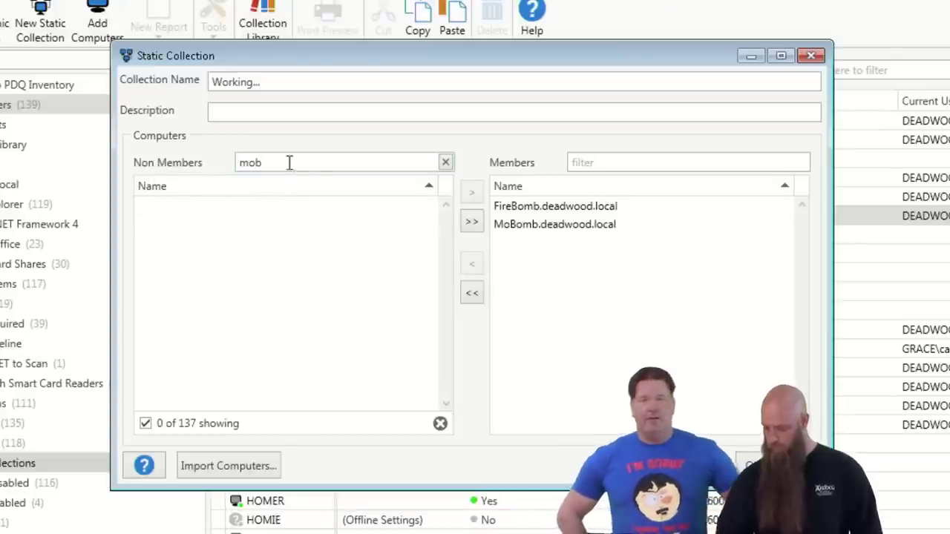
left_click_drag(288, 163, 191, 164)
type("har")
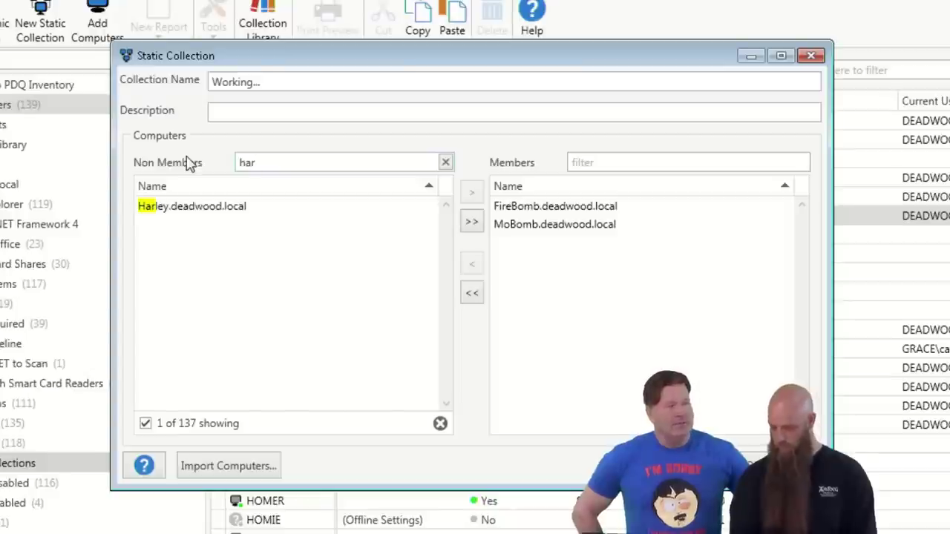
double_click(178, 208)
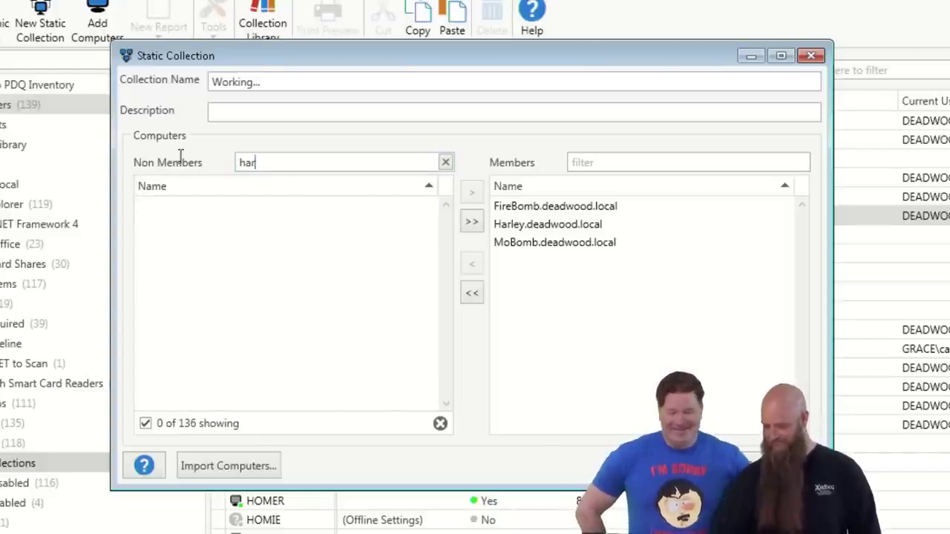
left_click_drag(263, 163, 80, 152)
type("hoo")
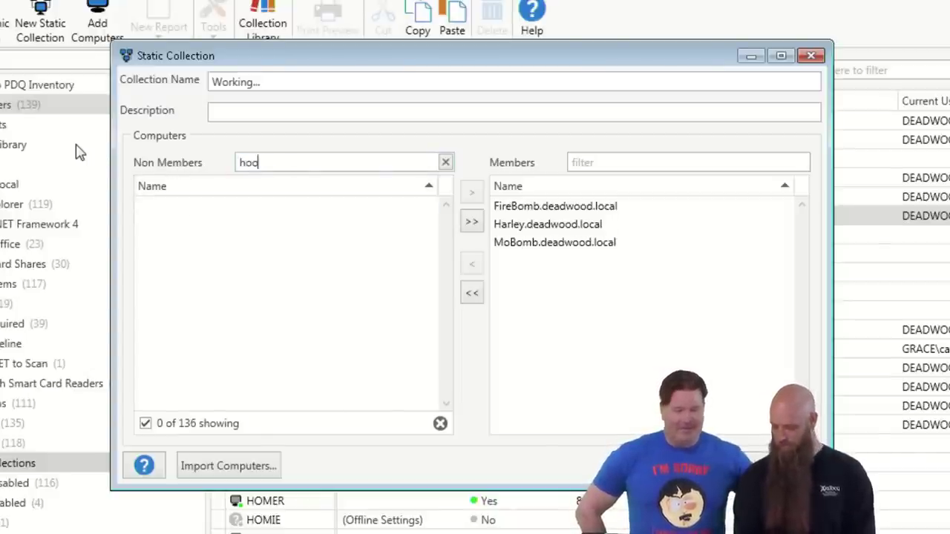
double_click(178, 212)
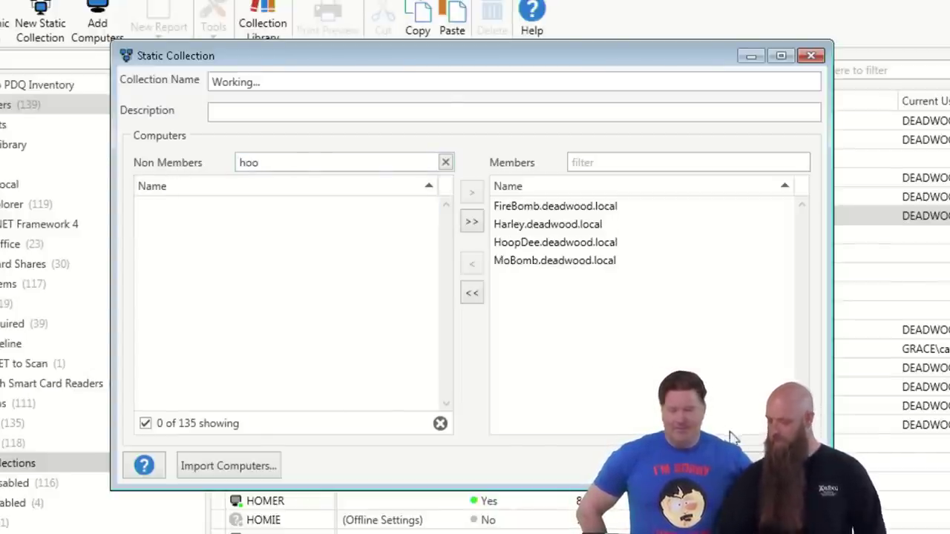
key("Return")
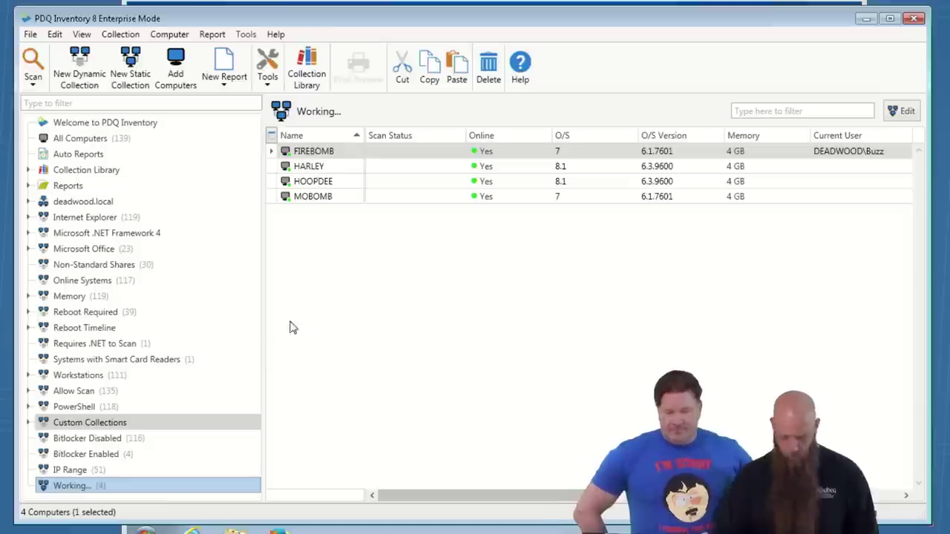
- Open HARLEY's computer details and start a Remote Desktop connection using a different account
double_click(308, 165)
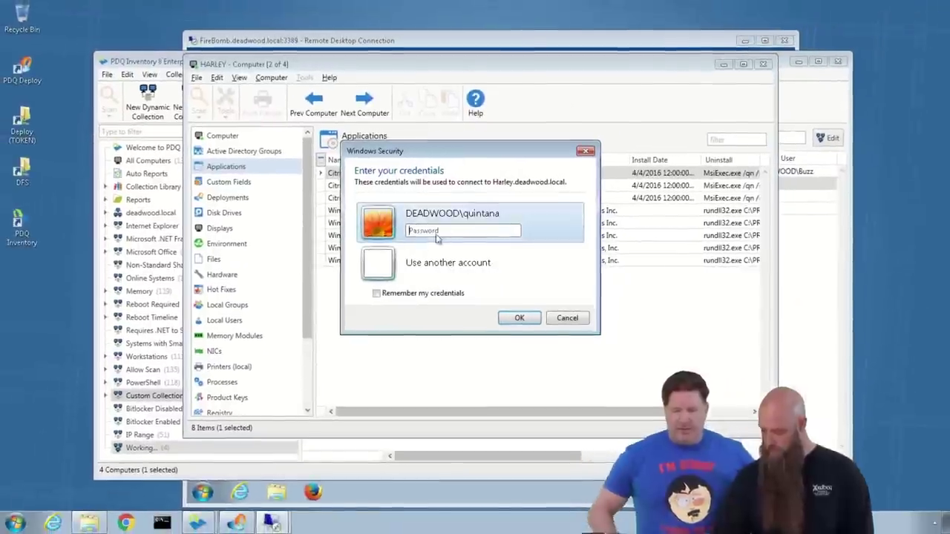
left_click(408, 245)
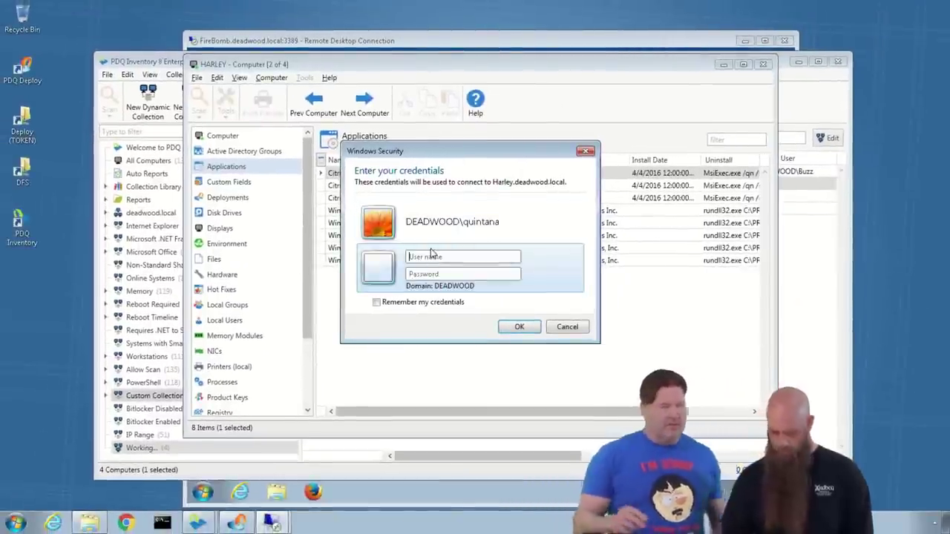
- Enter another DEADWOOD account's user name and password and connect to Harley
type("Dutch")
key("Tab")
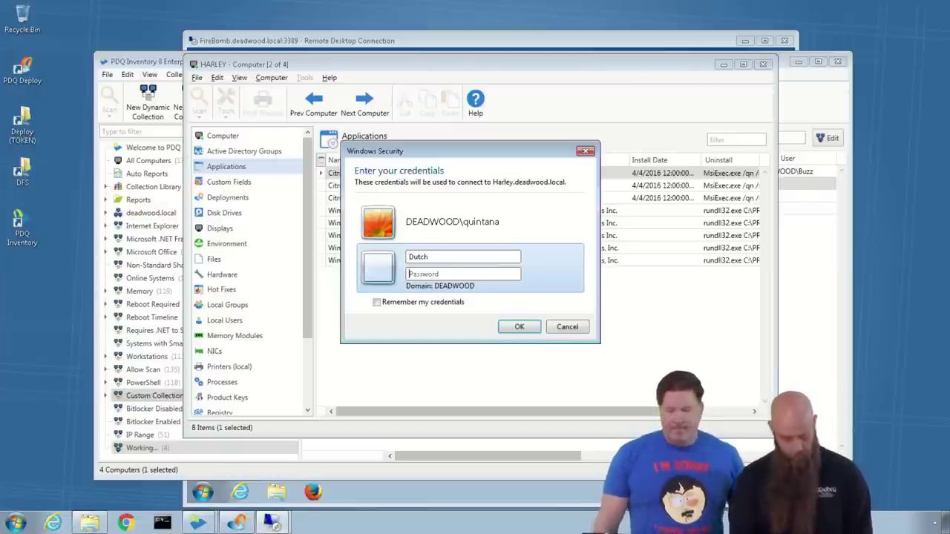
type("*********")
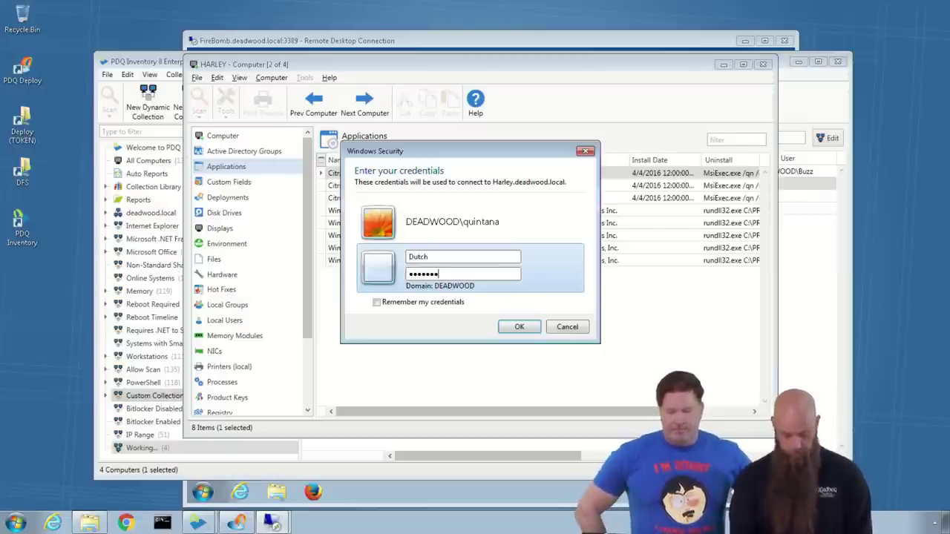
key("Return")
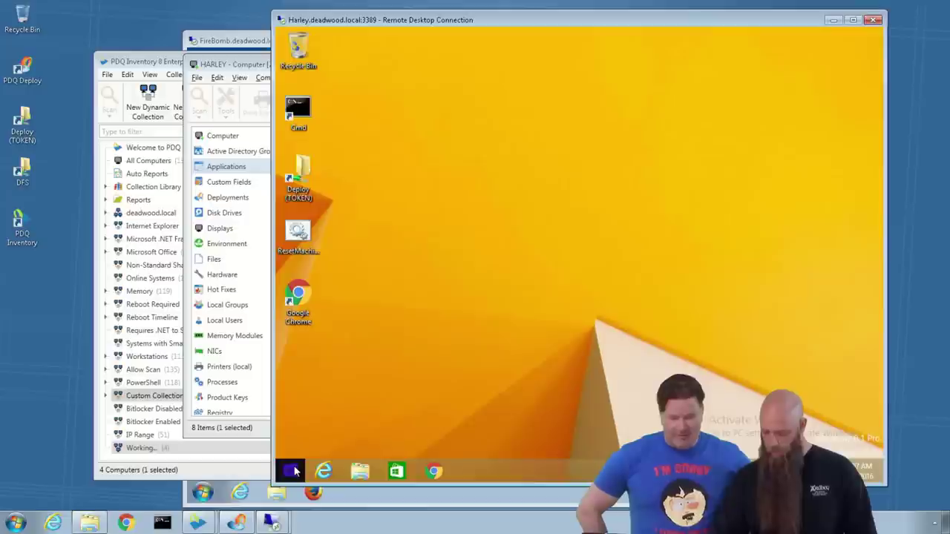
- Arrange the Harley session and HARLEY details windows, then select Google Chrome 50.0.2661.87
left_click(229, 71)
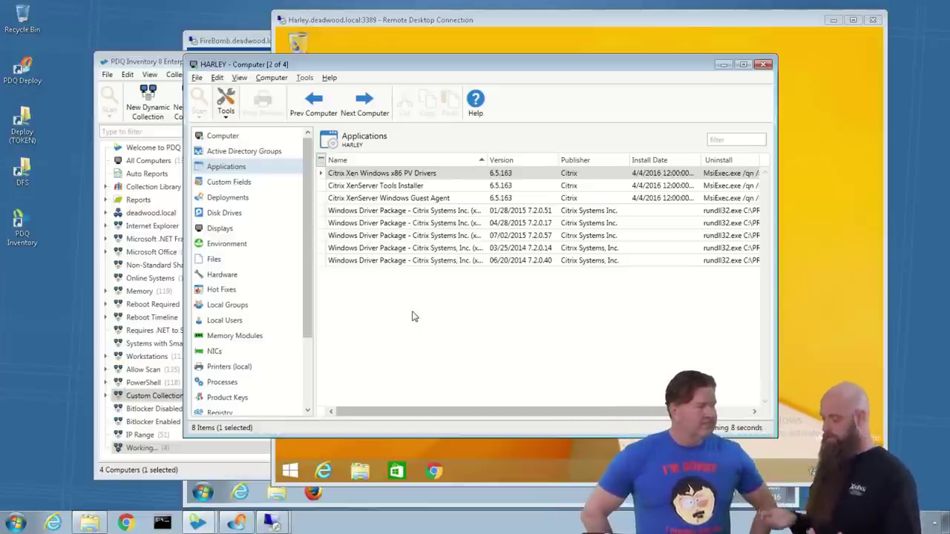
left_click(523, 20)
left_click_drag(523, 20, 427, 22)
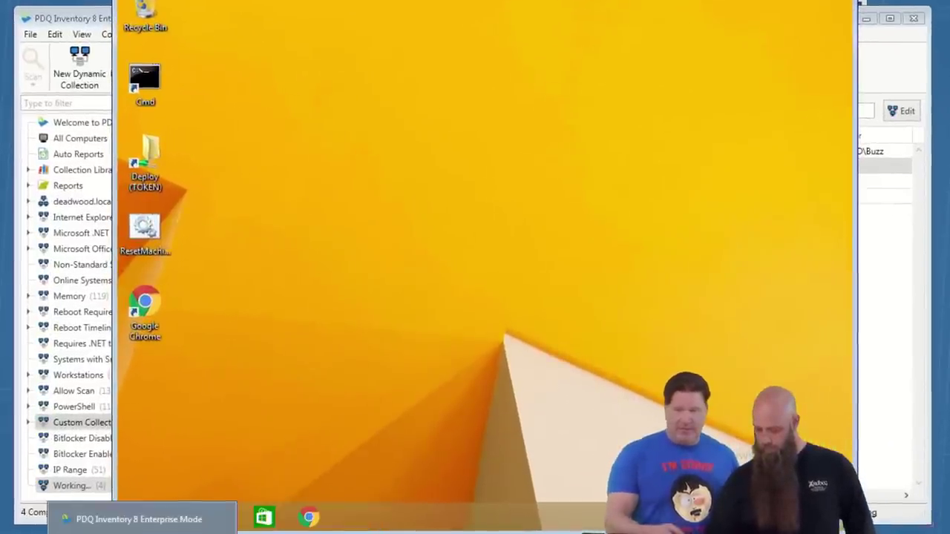
left_click(202, 499)
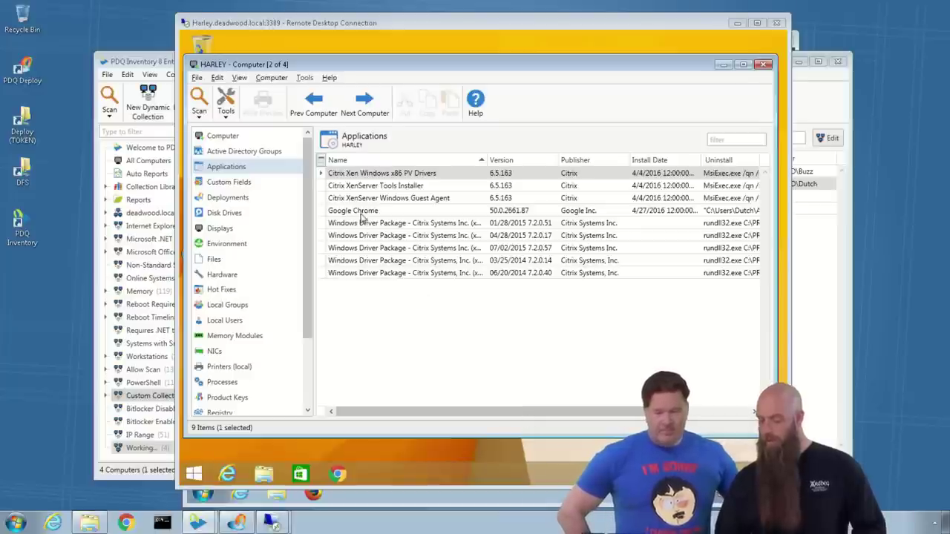
left_click(362, 213)
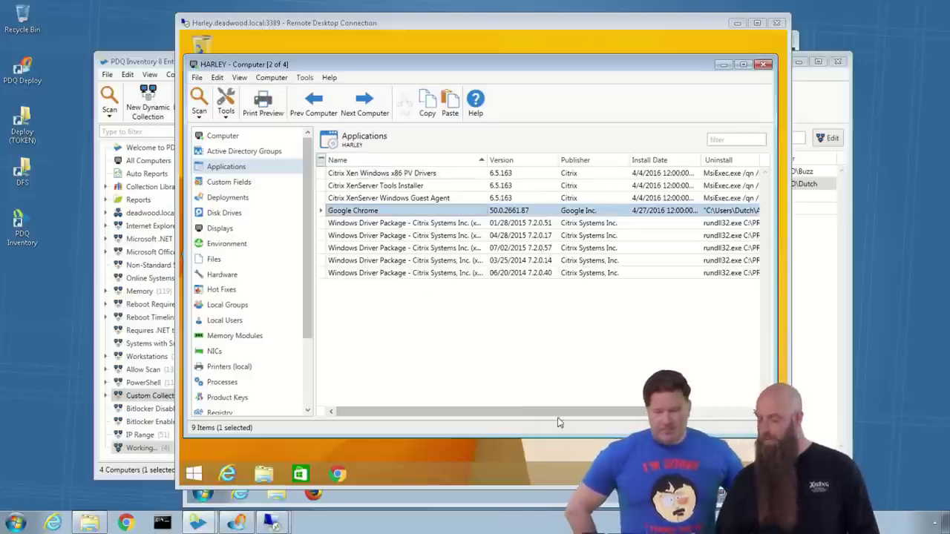
- Add the Registry Hive and Registry Path columns to HARLEY's applications list
left_click_drag(569, 417, 630, 416)
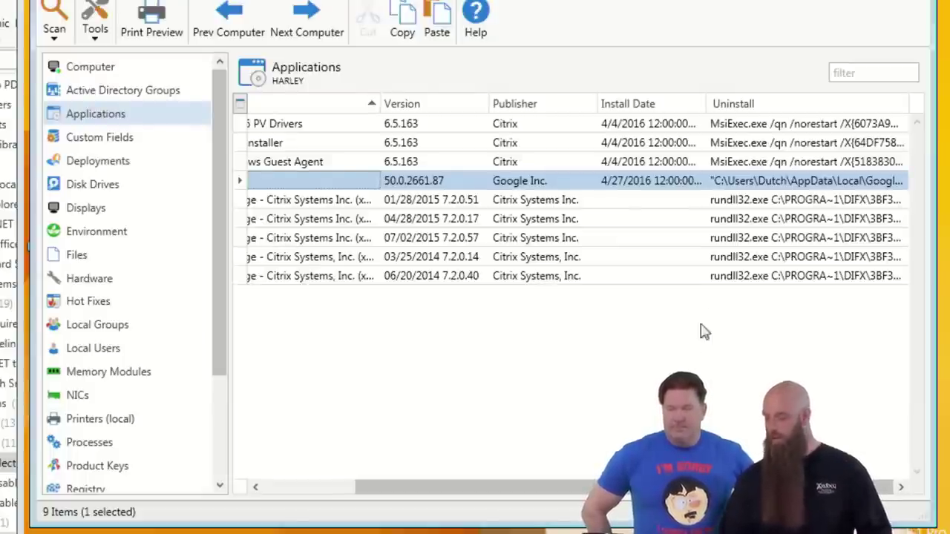
left_click(239, 103)
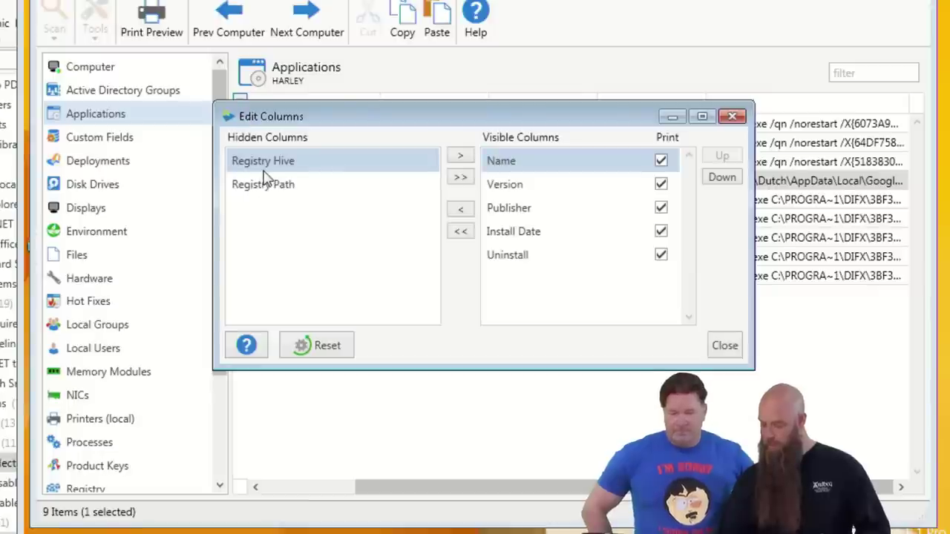
left_click(461, 160)
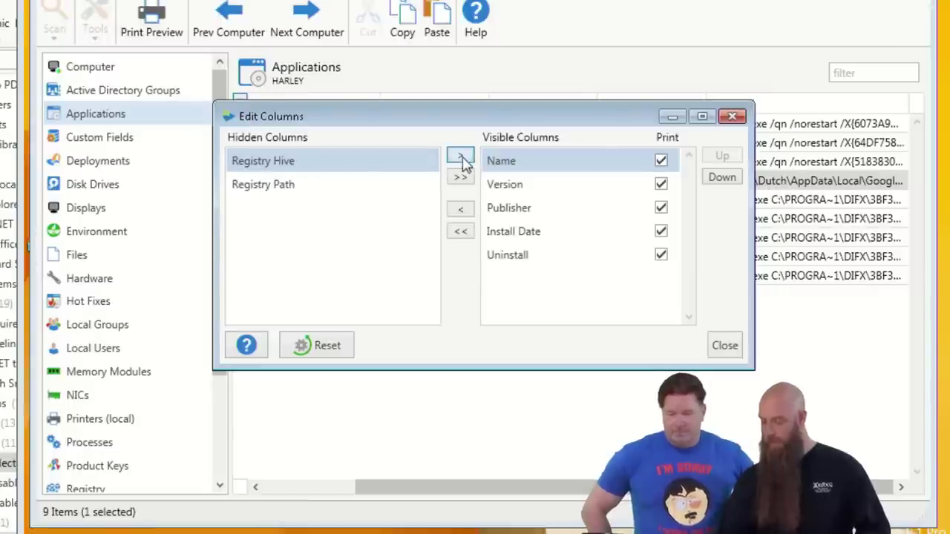
left_click(297, 168)
left_click(461, 159)
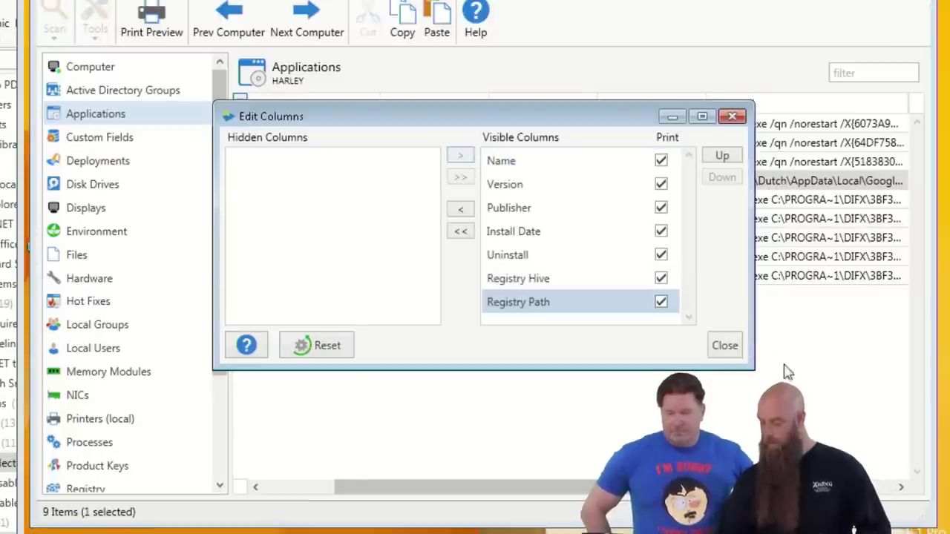
left_click(725, 348)
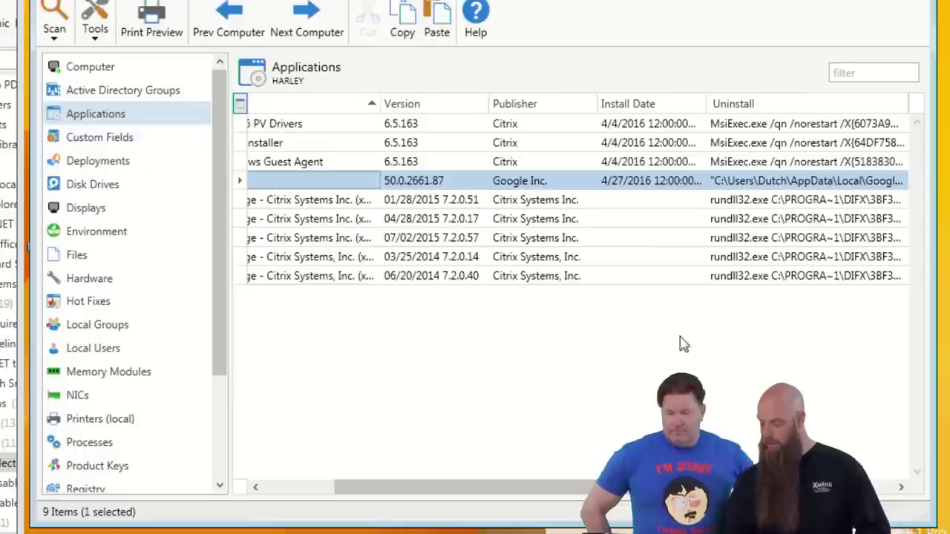
- Review the per-user Google Chrome entry, then switch back to the Harley remote desktop
left_click(309, 488)
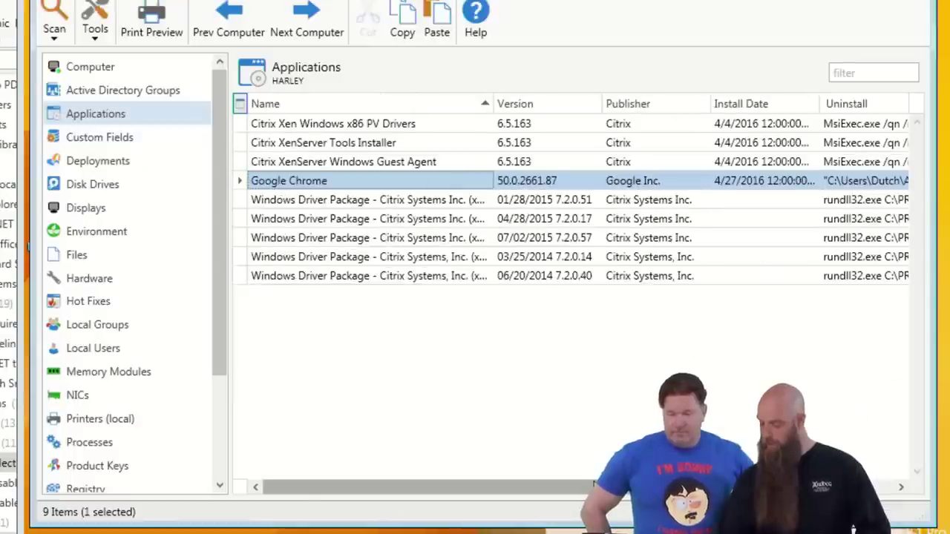
left_click(571, 484)
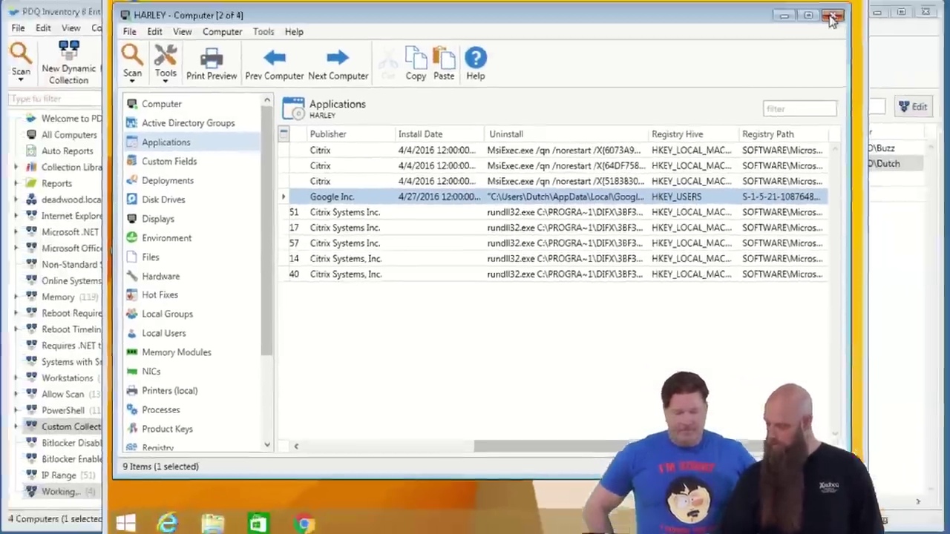
key("alt+Tab")
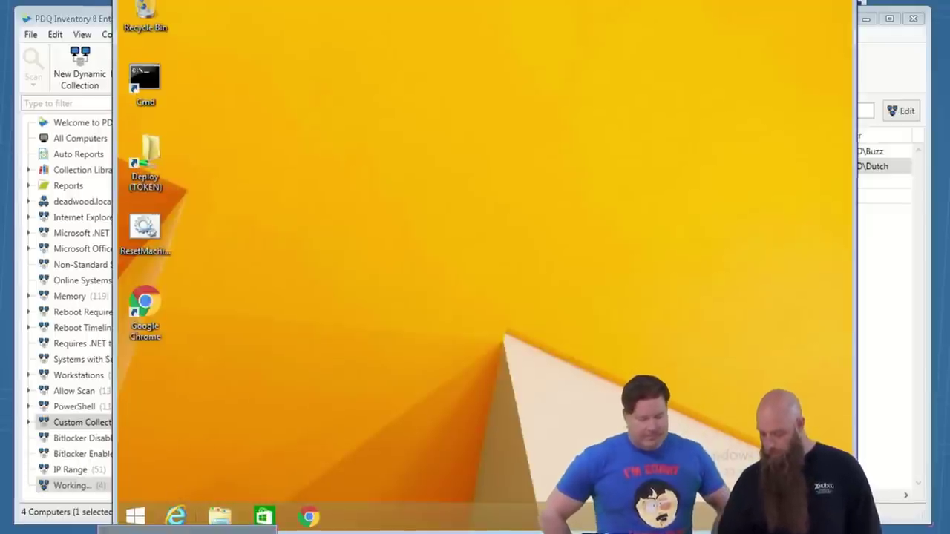
key("alt+Tab")
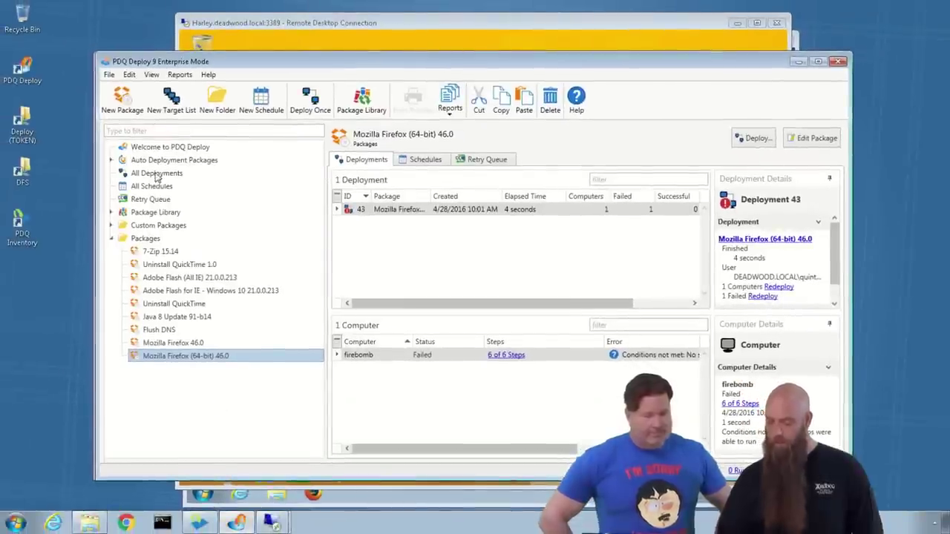
- Close and relaunch PDQ Deploy on the remote desktop, then go to the Package Library
left_click(838, 62)
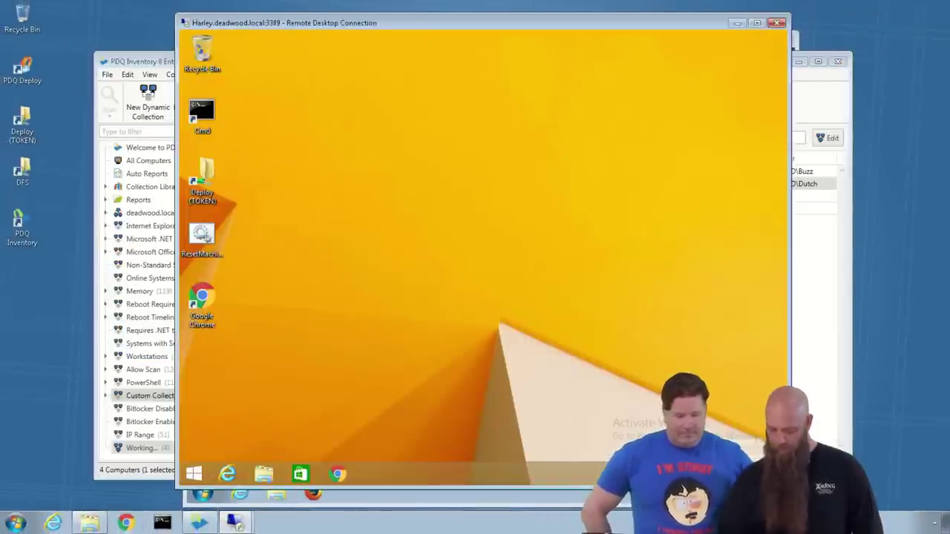
double_click(22, 71)
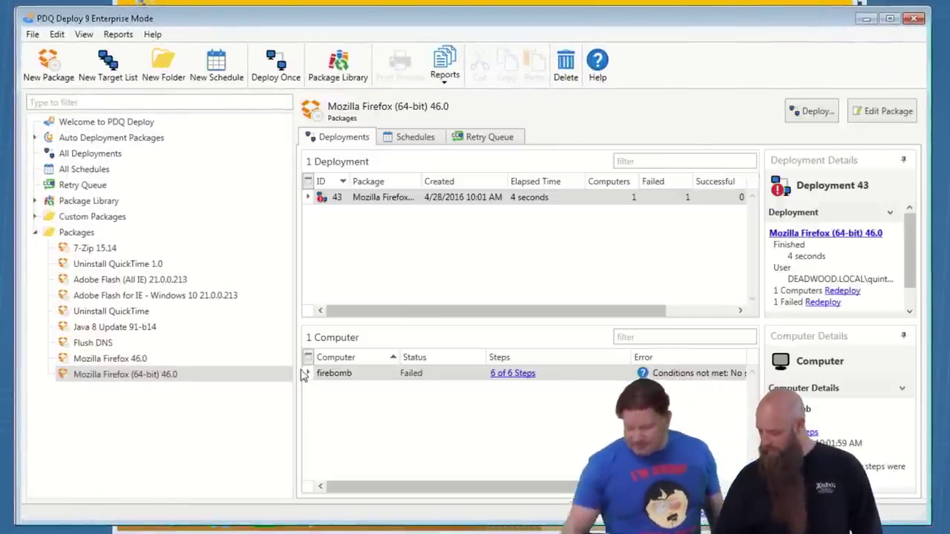
left_click(87, 203)
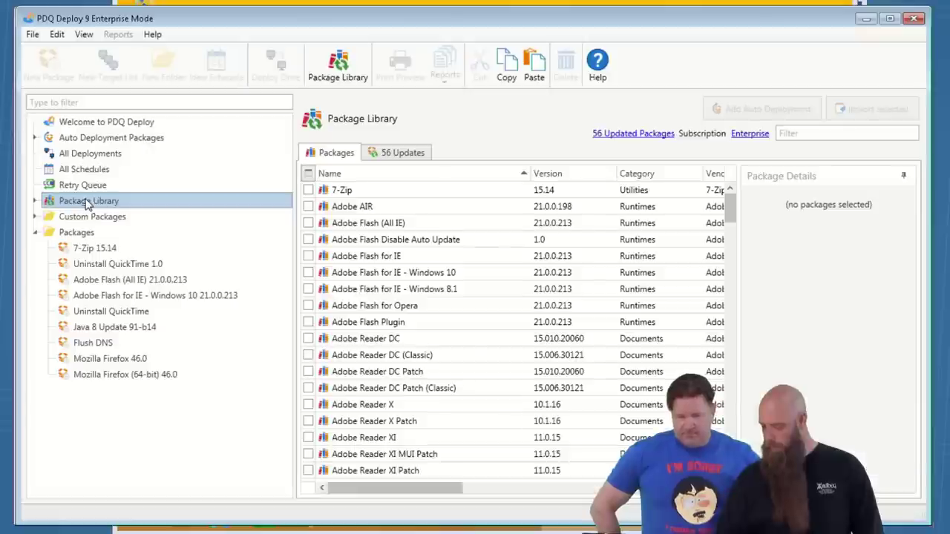
- Filter the Package Library by 'unin' and tick Uninstall Google Chrome (per User) 1.0
left_click(797, 132)
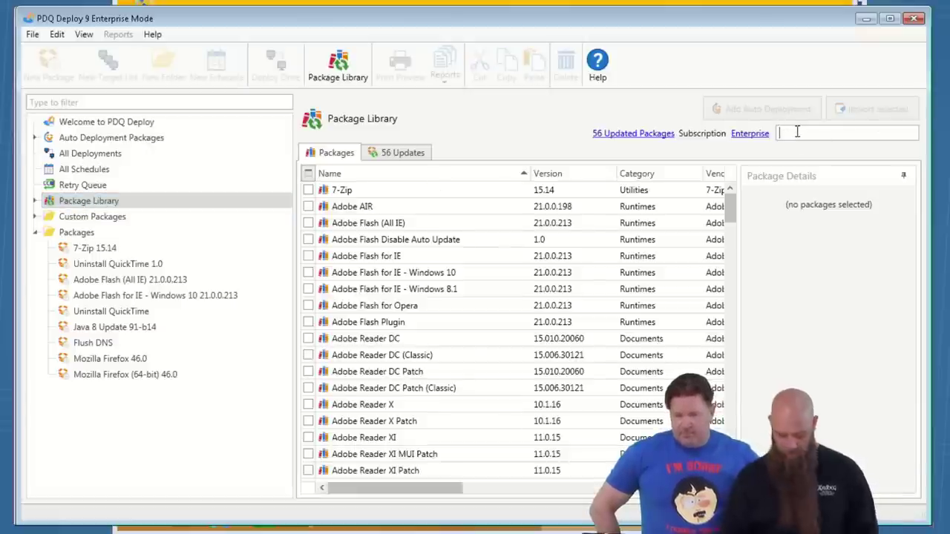
type("unin")
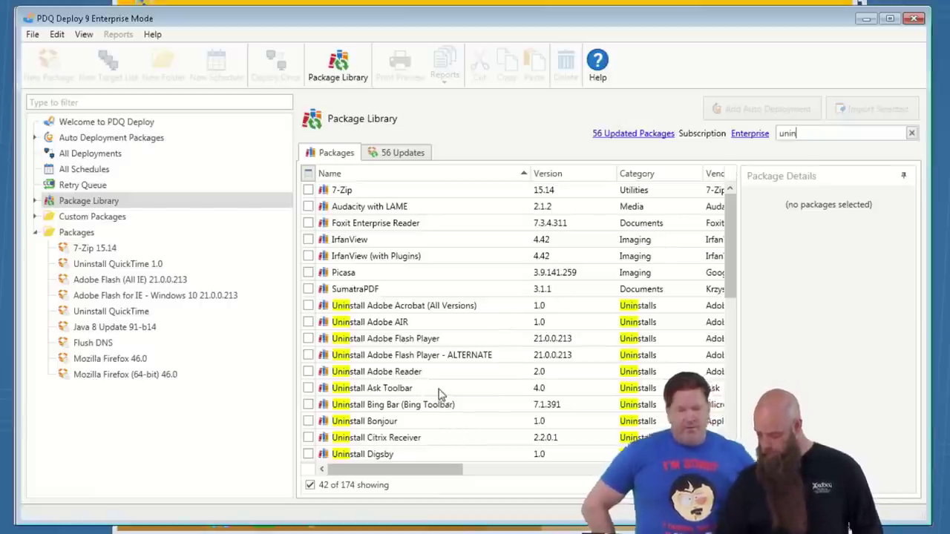
scroll(441, 394, "down", 2)
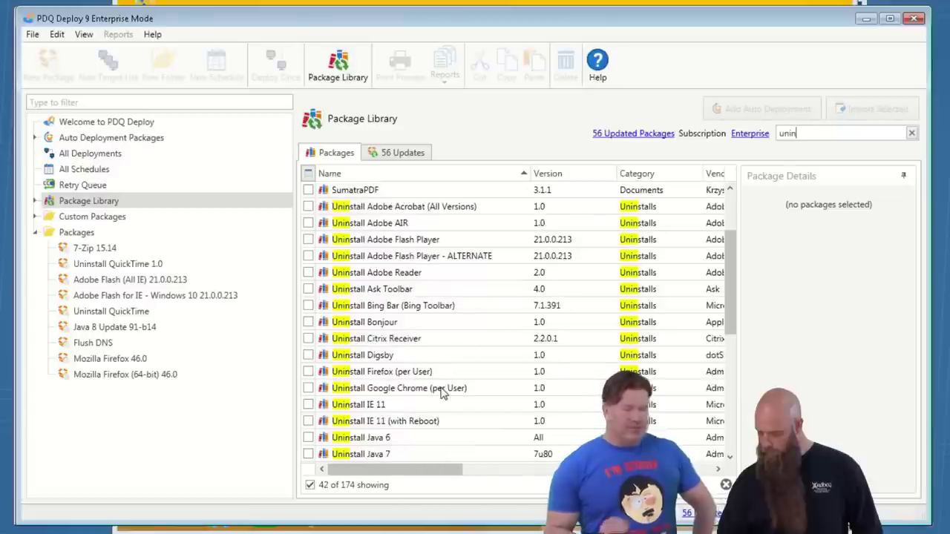
left_click(441, 390)
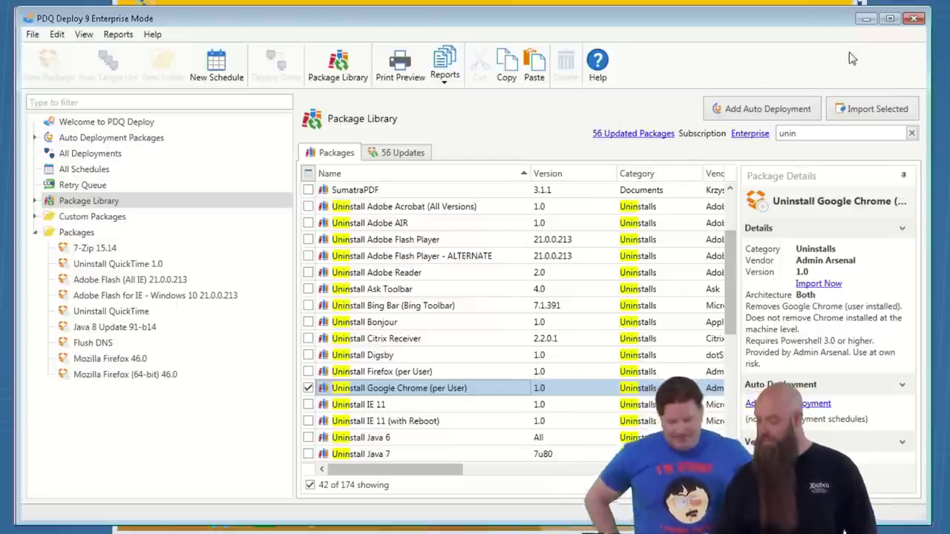
- Import the per-user Chrome and Firefox uninstall packages, then open Deploy Once for Chrome's
left_click(875, 109)
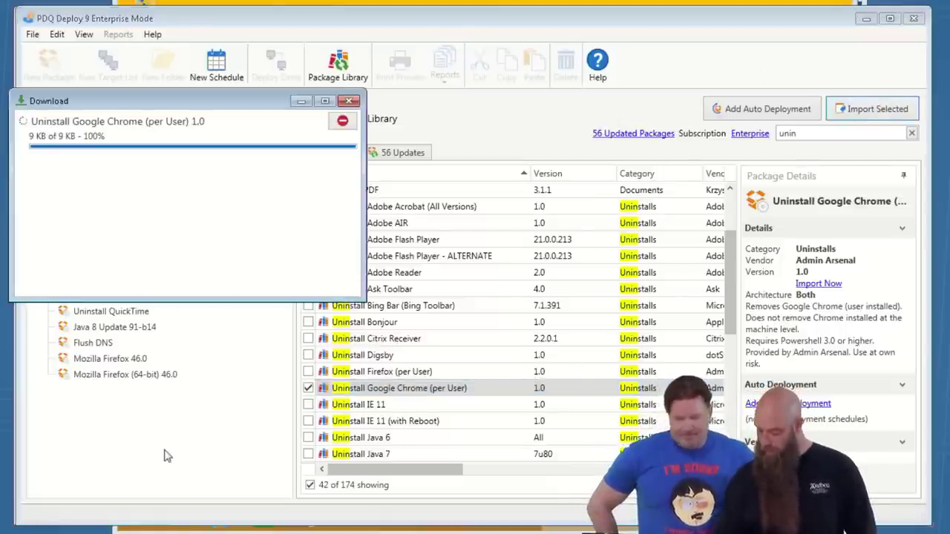
left_click(309, 373)
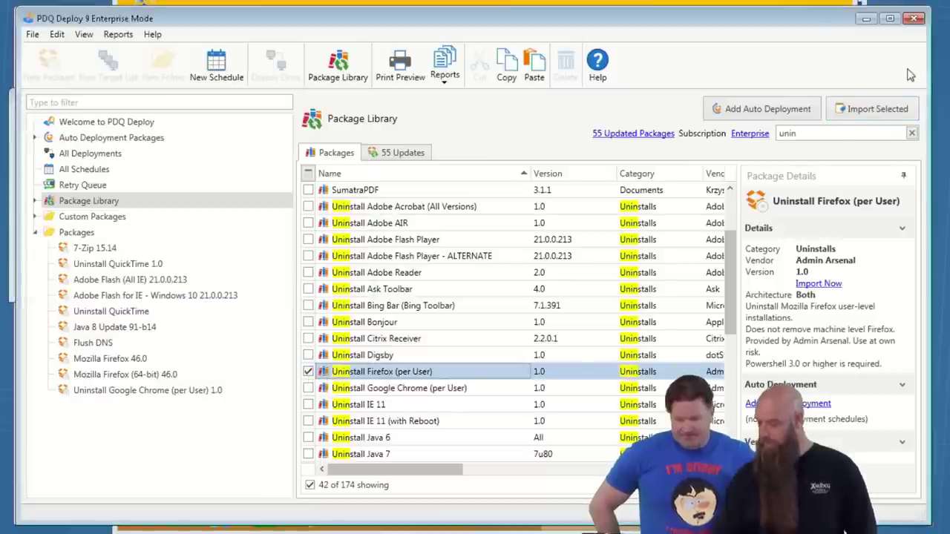
left_click(900, 110)
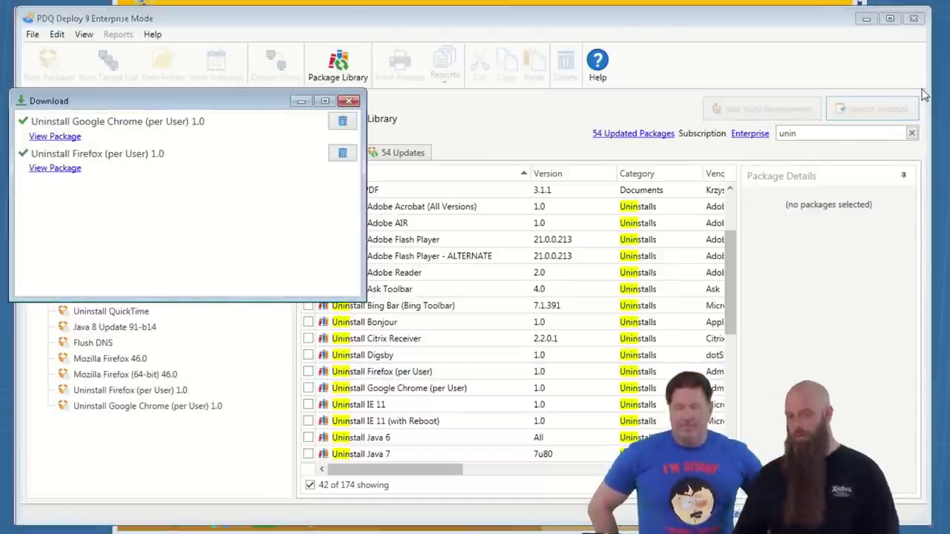
left_click(348, 101)
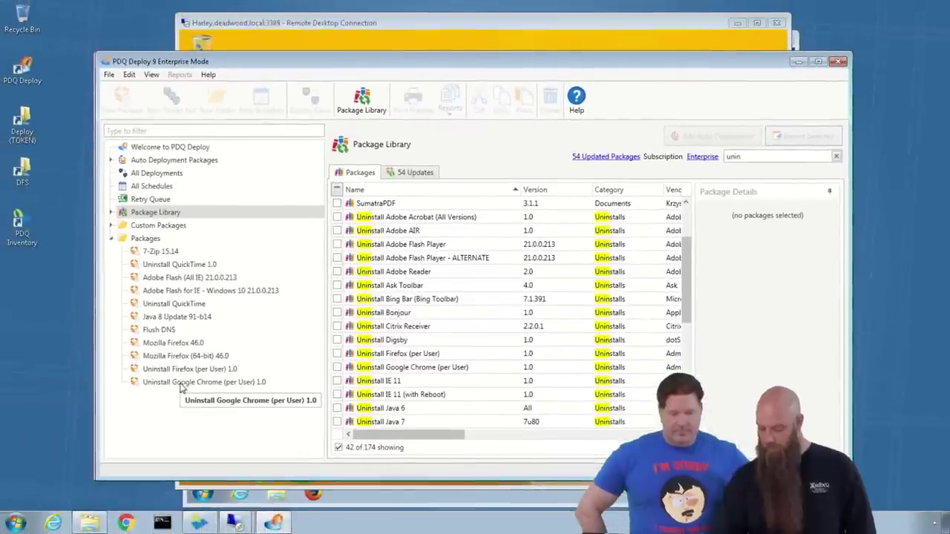
left_click(182, 383)
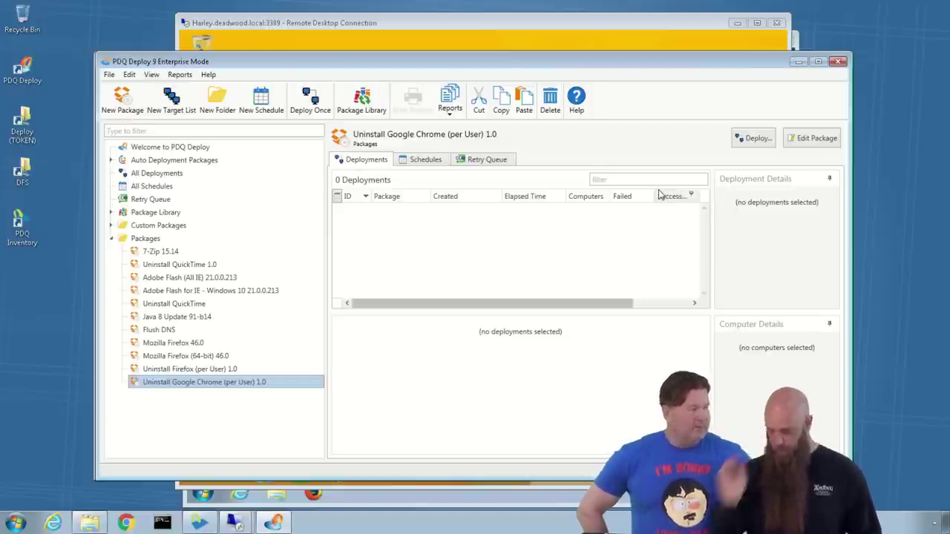
key("ctrl+d")
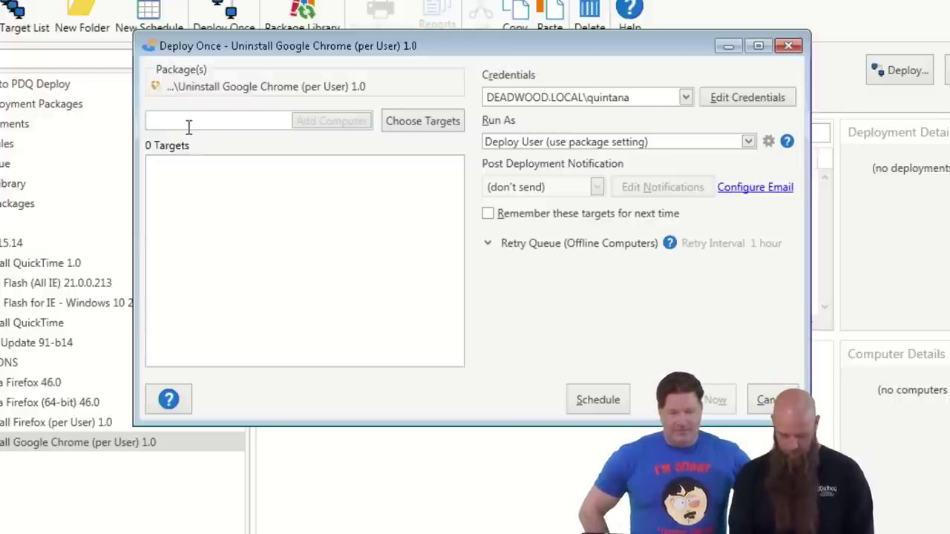
- Target harley and deploy Uninstall Google Chrome (per User) to it now
type("harley")
key("Return")
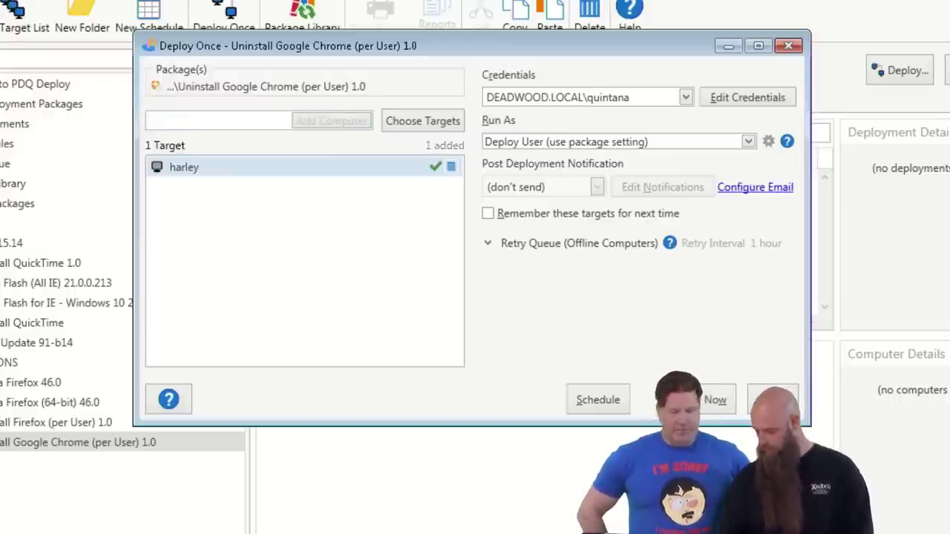
left_click(709, 400)
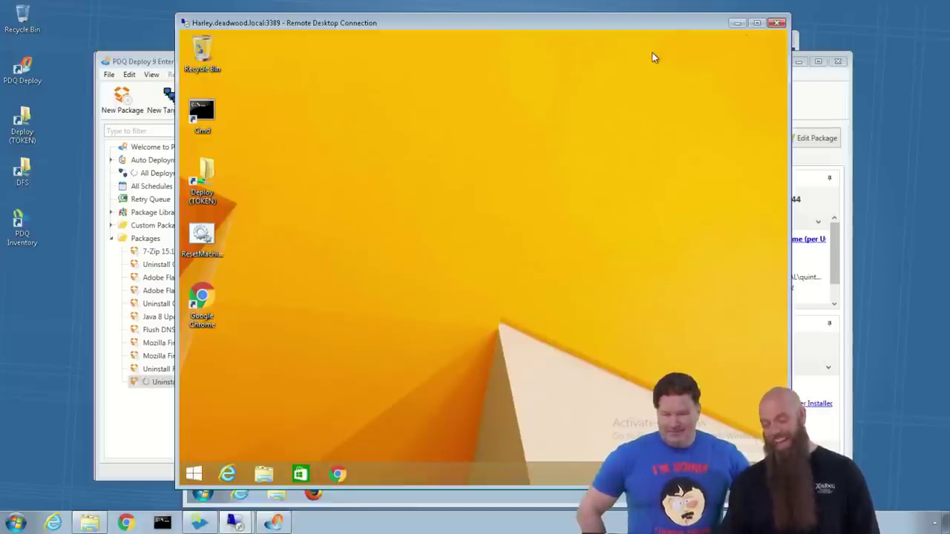
- Open the output log of step 2 from harley's Deployment 44 step details
left_click(153, 62)
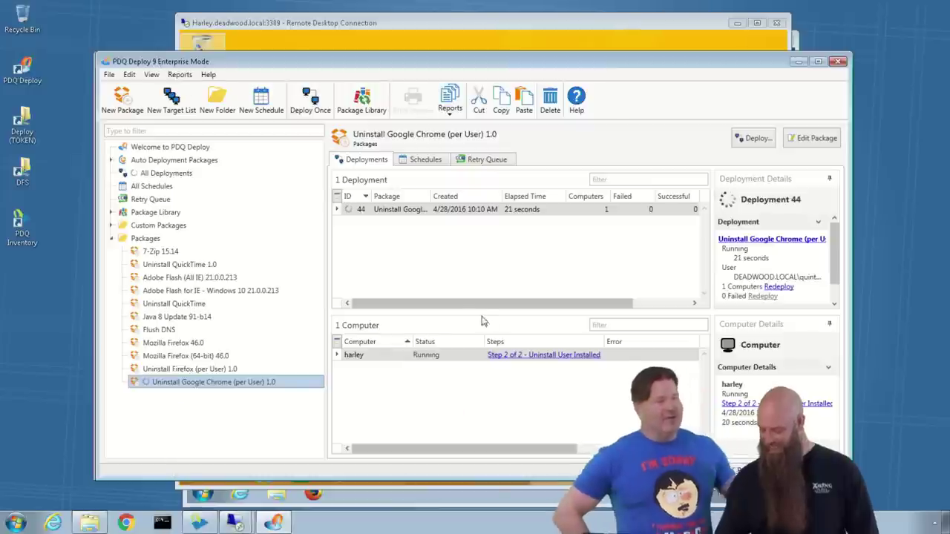
left_click(512, 357)
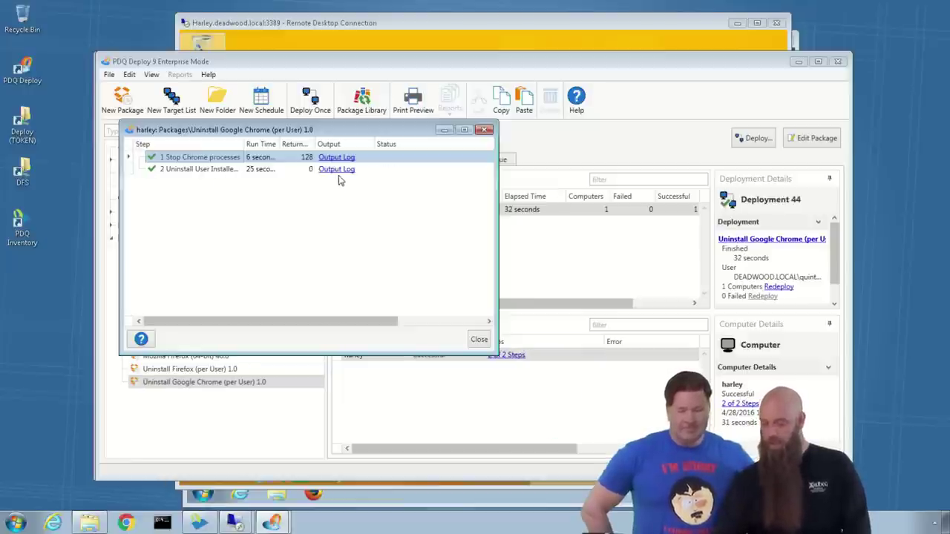
left_click(337, 171)
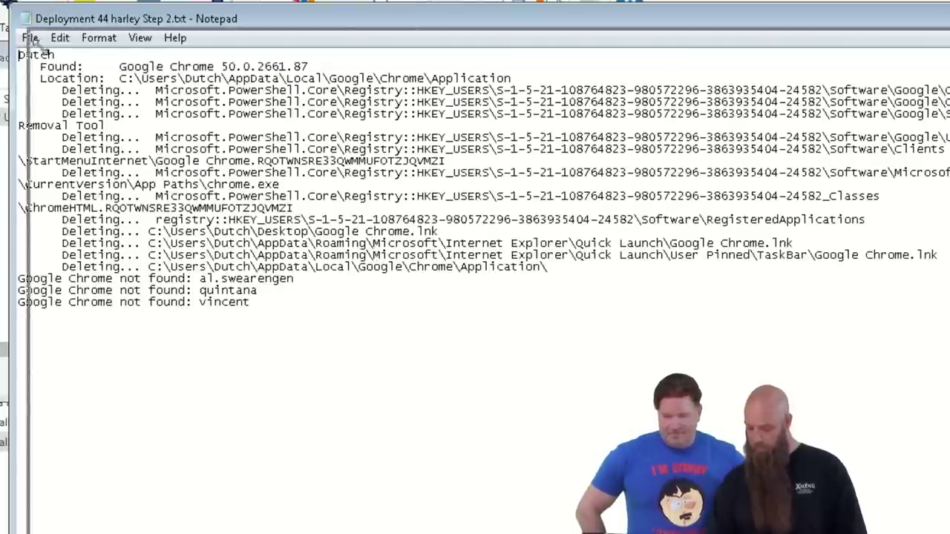
- Resize the log to read the removed Chrome files and registry keys, then close it and the step details
left_click_drag(33, 41, 89, 132)
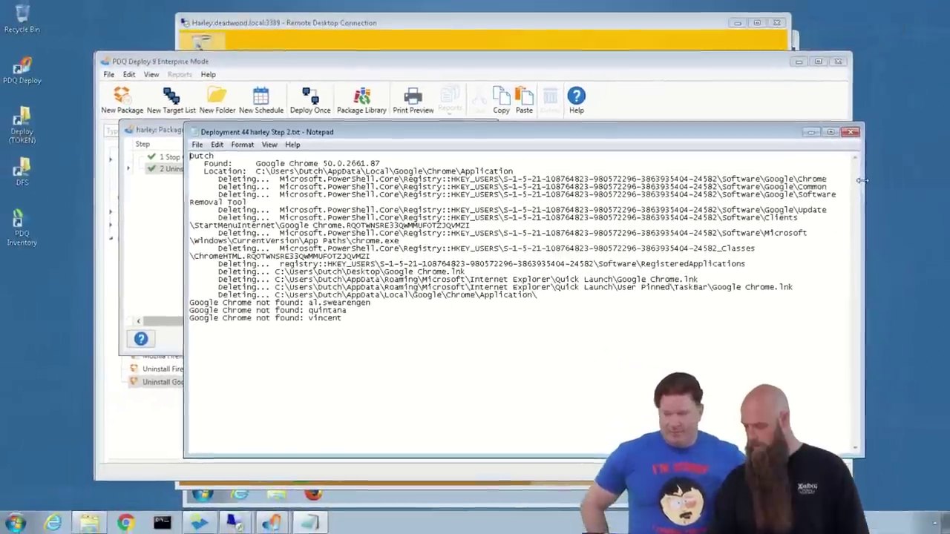
left_click_drag(949, 148, 815, 148)
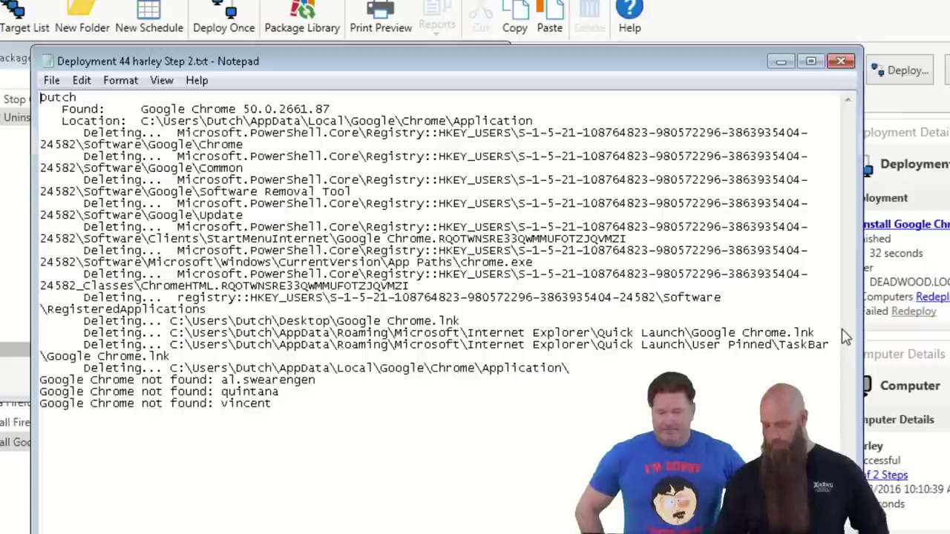
left_click(842, 61)
left_click(481, 377)
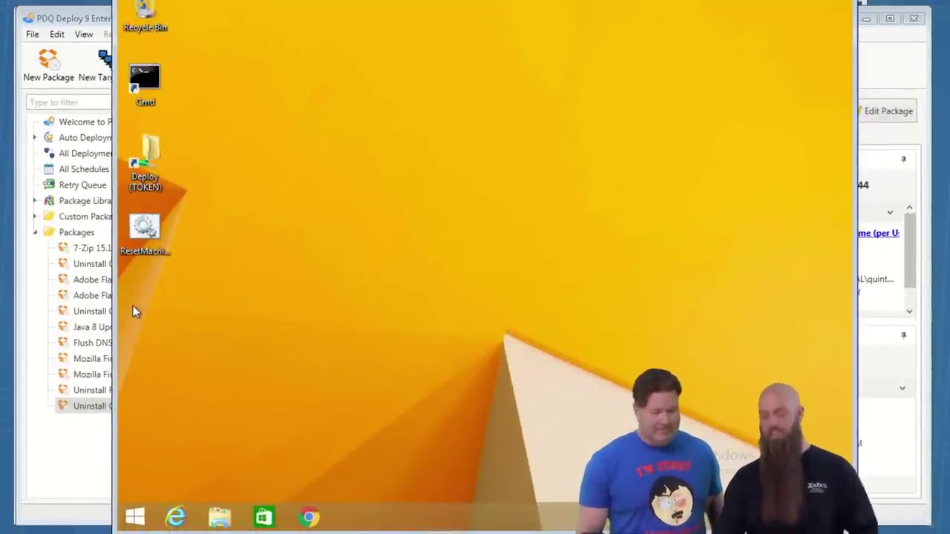
- Confirm Chrome no longer launches from HARLEY's taskbar and remove the broken shortcut
left_click(308, 523)
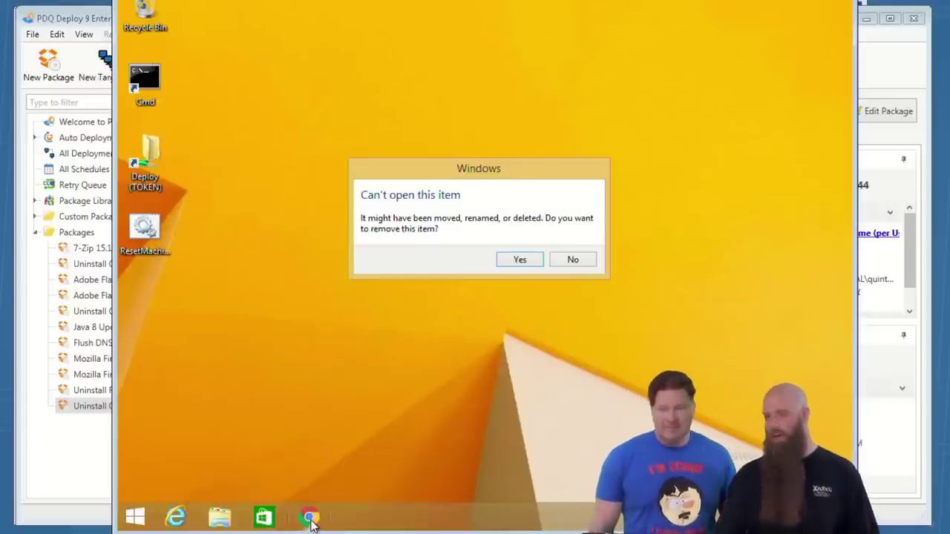
left_click(519, 260)
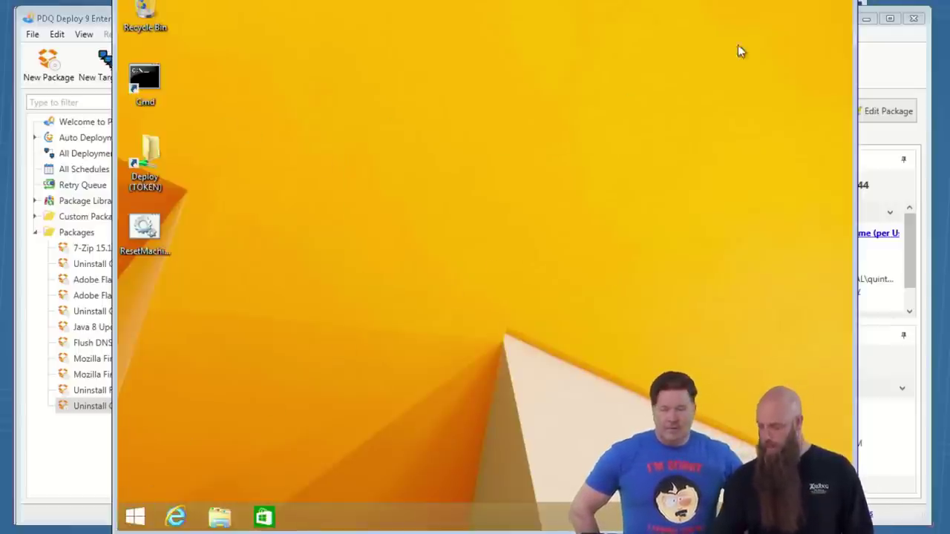
left_click(896, 63)
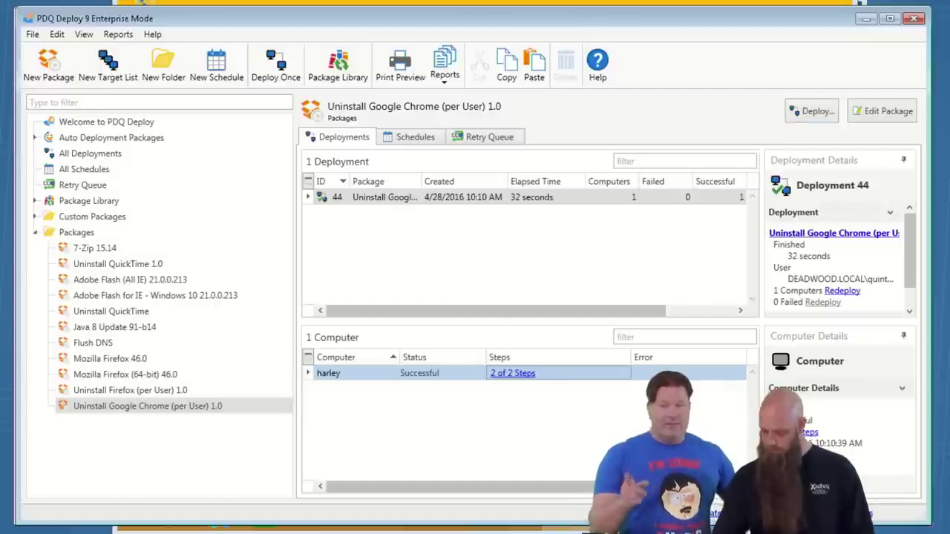
mouse_move(158, 526)
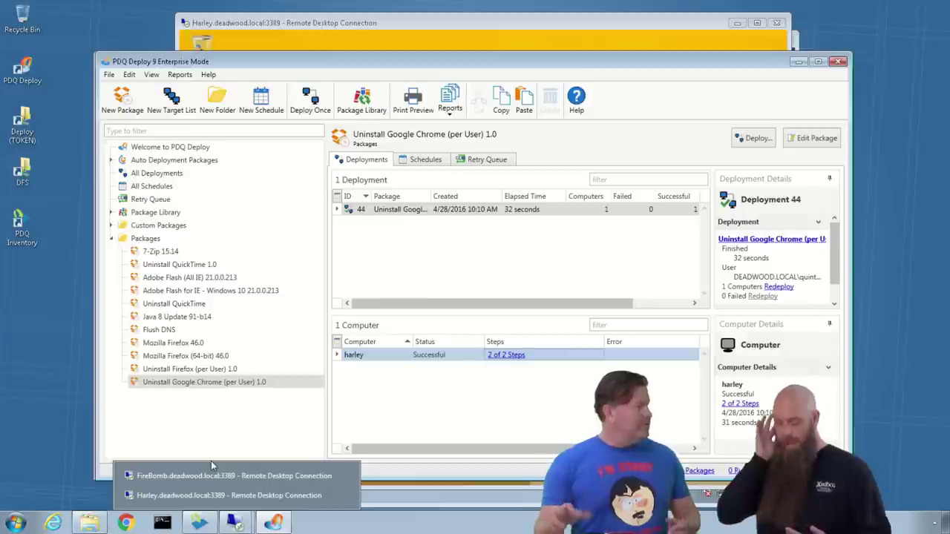
- Filter the Package Library by 'chrome', import Google Chrome Enterprise, and close the HARLEY session
left_click(157, 213)
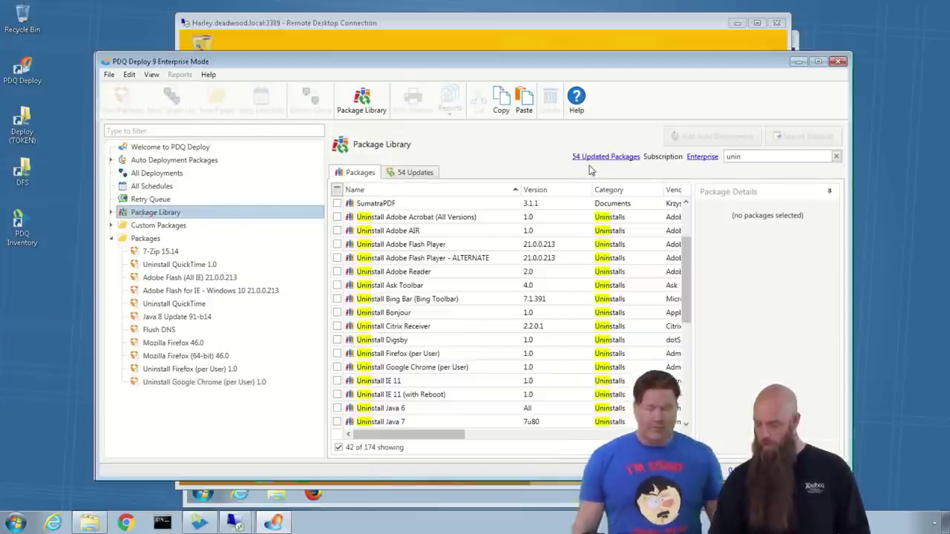
double_click(745, 156)
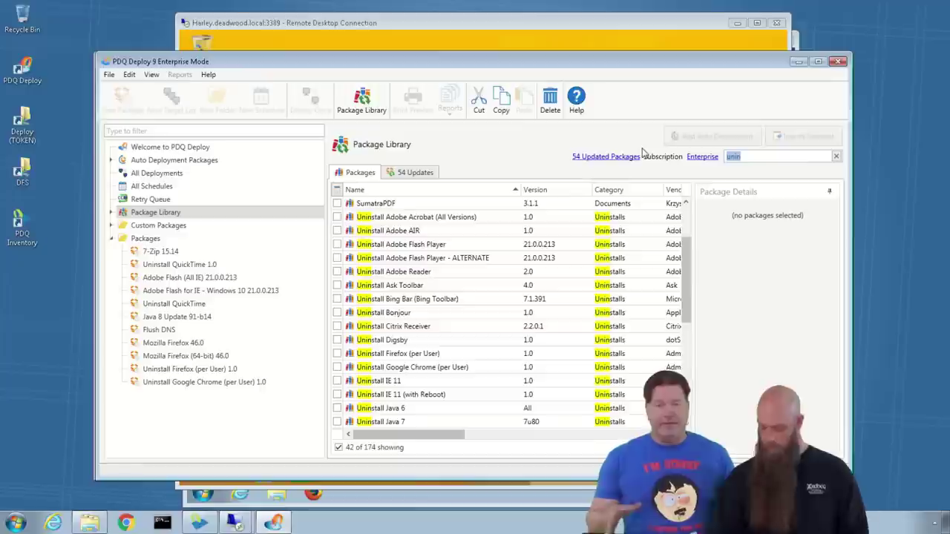
type("chrome")
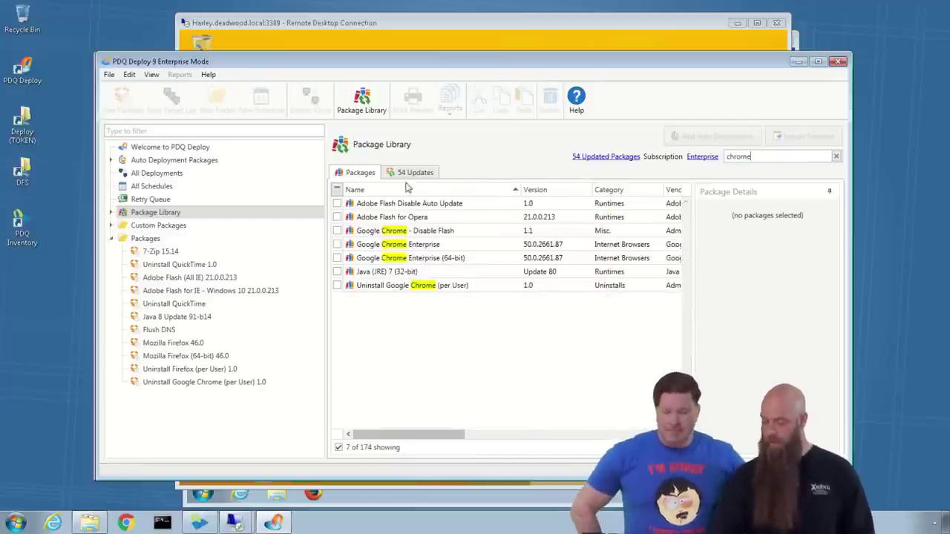
left_click(338, 245)
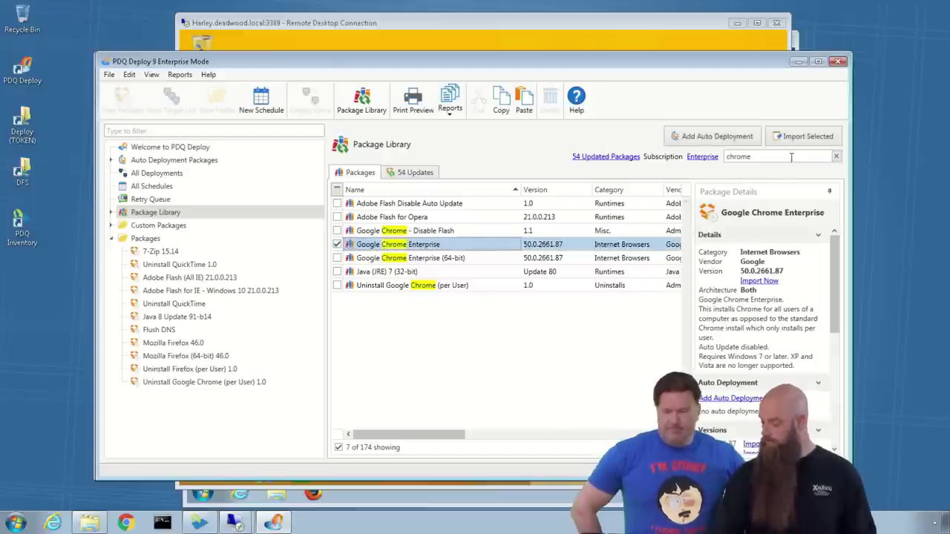
left_click(807, 137)
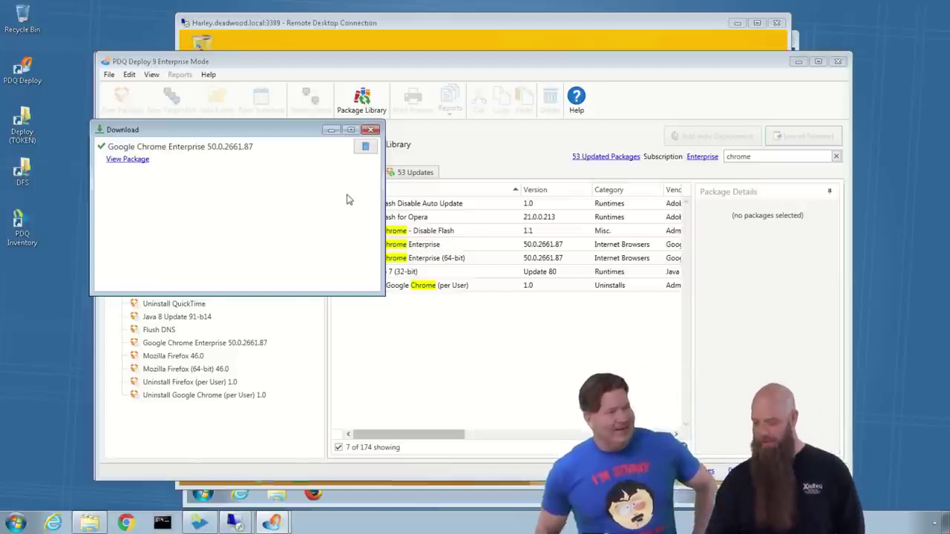
left_click(371, 130)
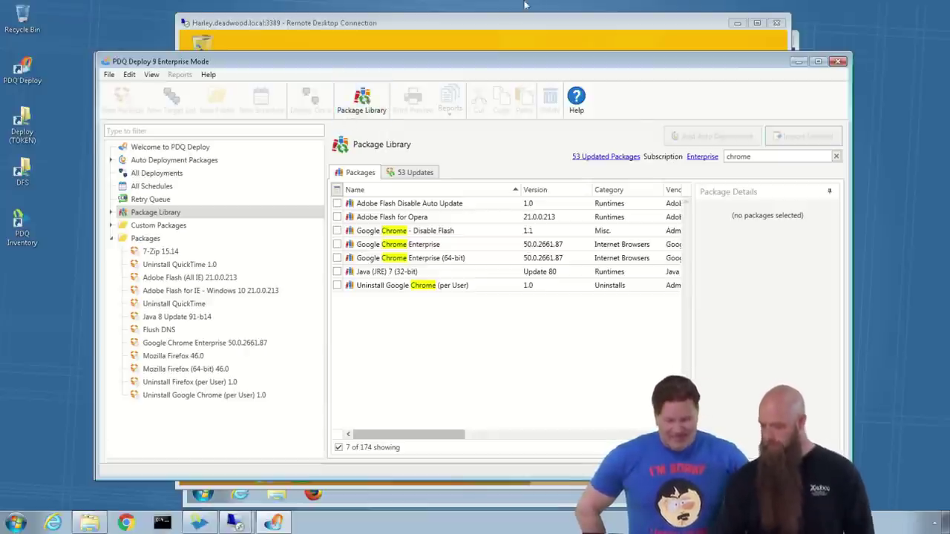
left_click(370, 25)
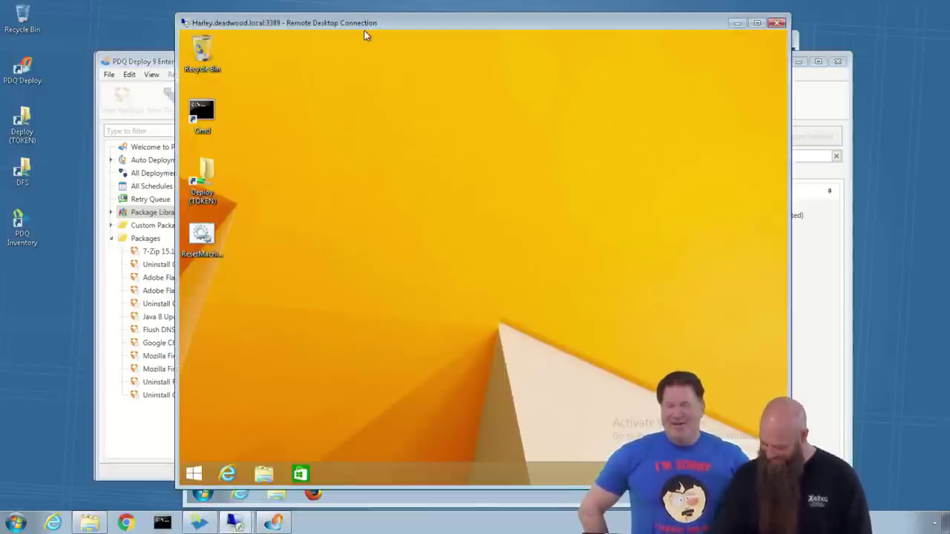
left_click(777, 22)
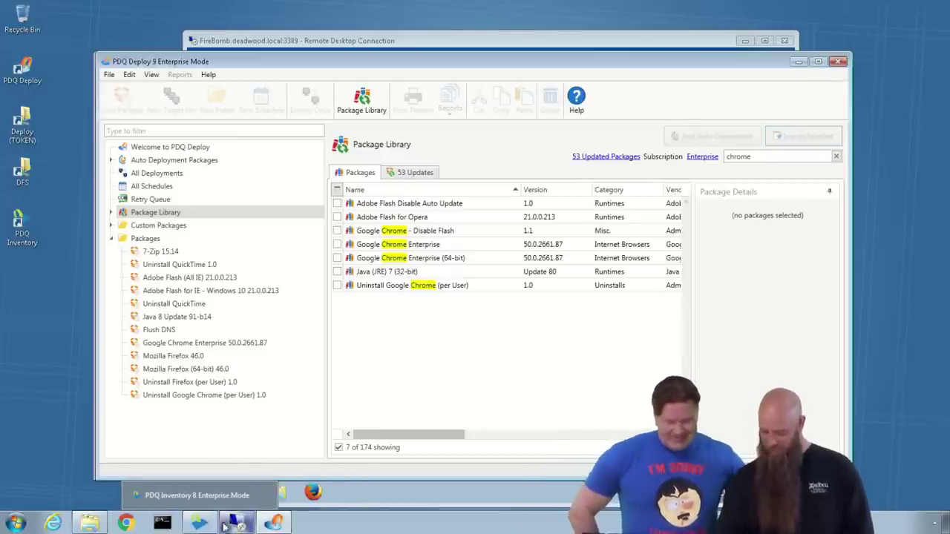
- Remote into HOOPDEE from PDQ Inventory, signing in with another domain account's user name and password
left_click(199, 523)
left_click(339, 198)
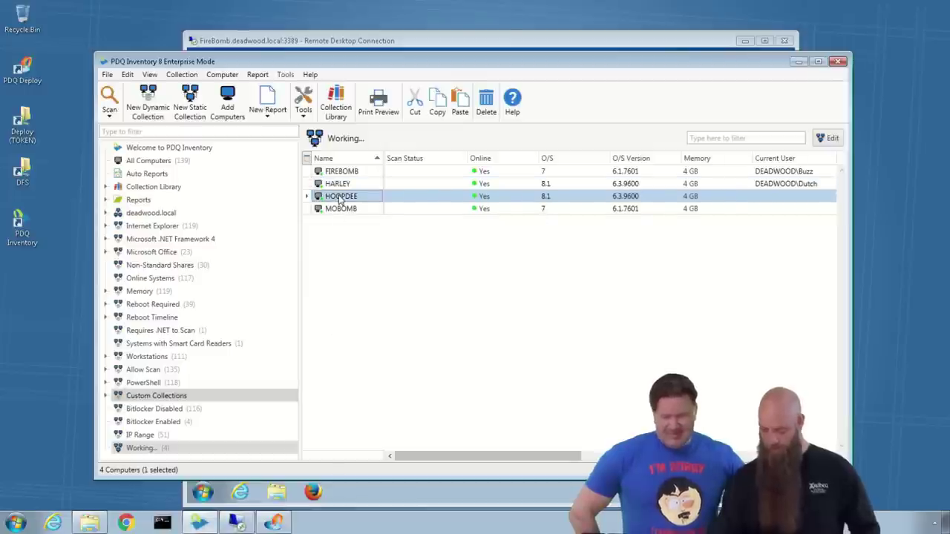
double_click(339, 197)
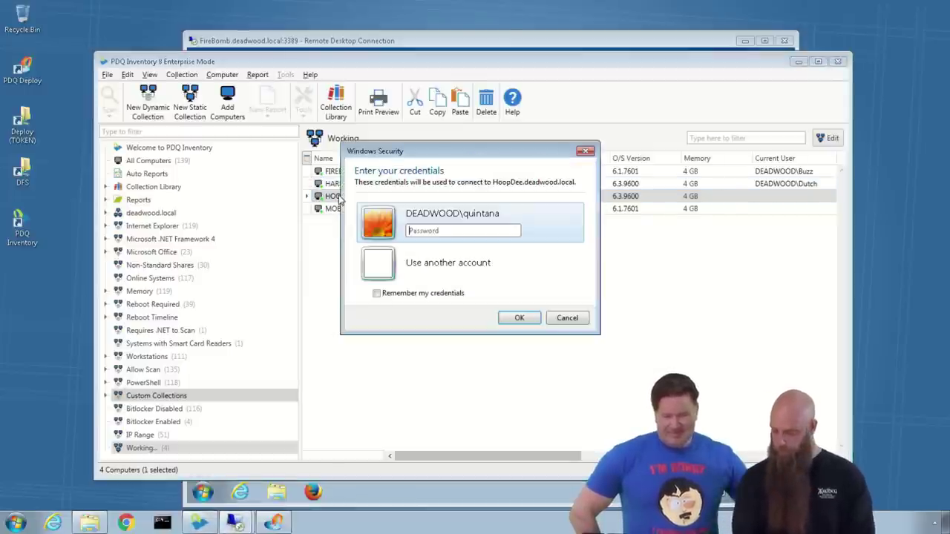
left_click(433, 261)
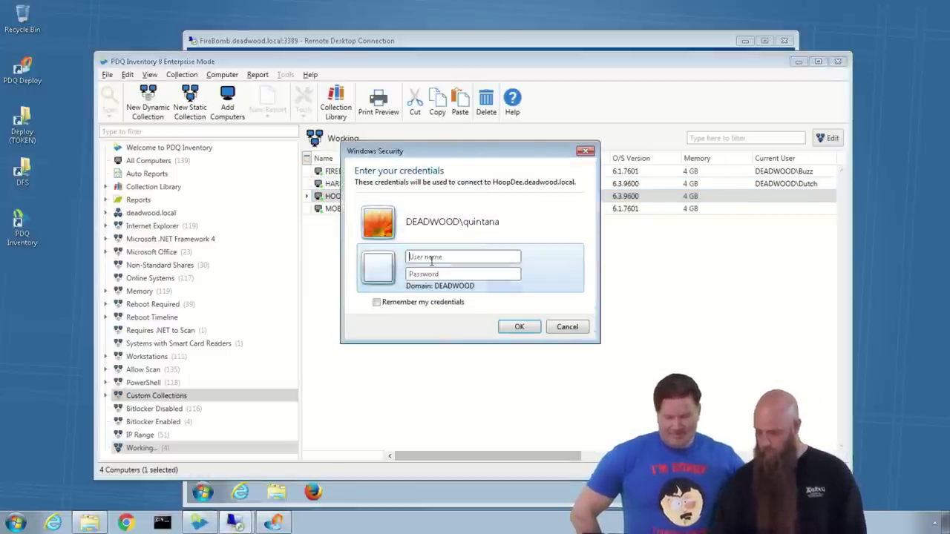
type("Dut")
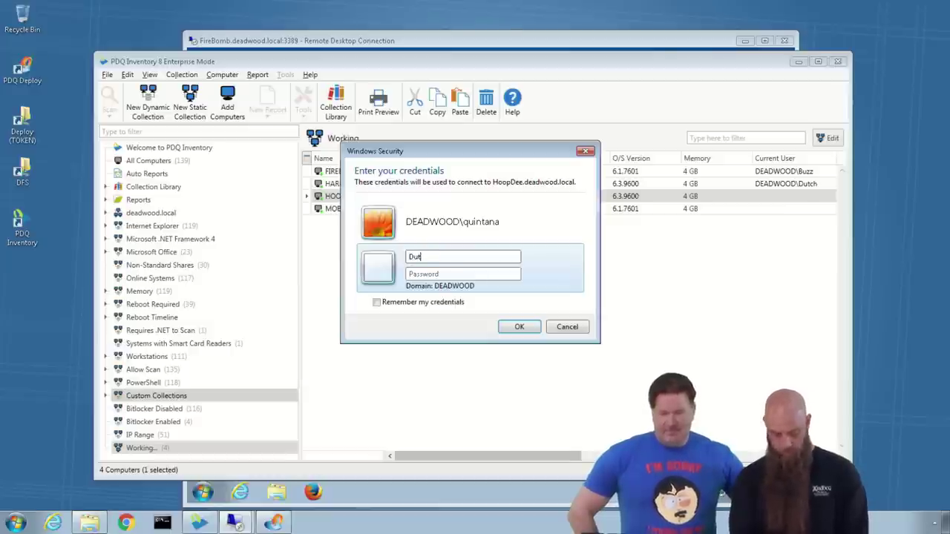
type("•••••")
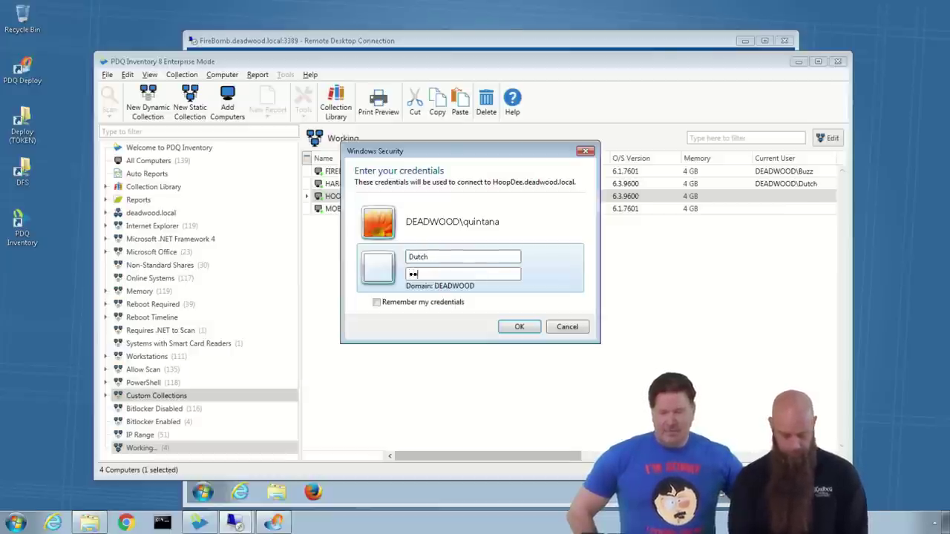
key("Return")
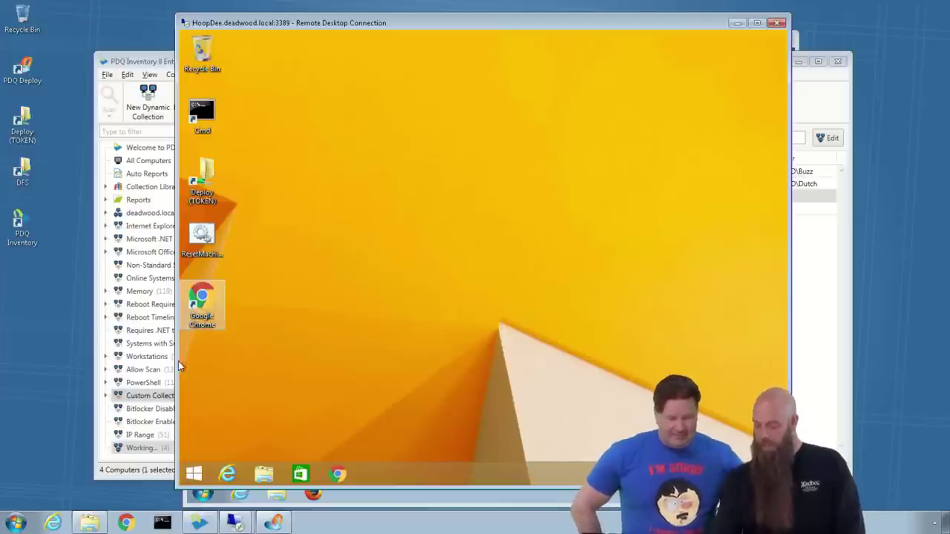
- Confirm HOOPDEE lists Google Chrome 50.0.2661.87, check its remote desktop, and return to PDQ Deploy
left_click(165, 74)
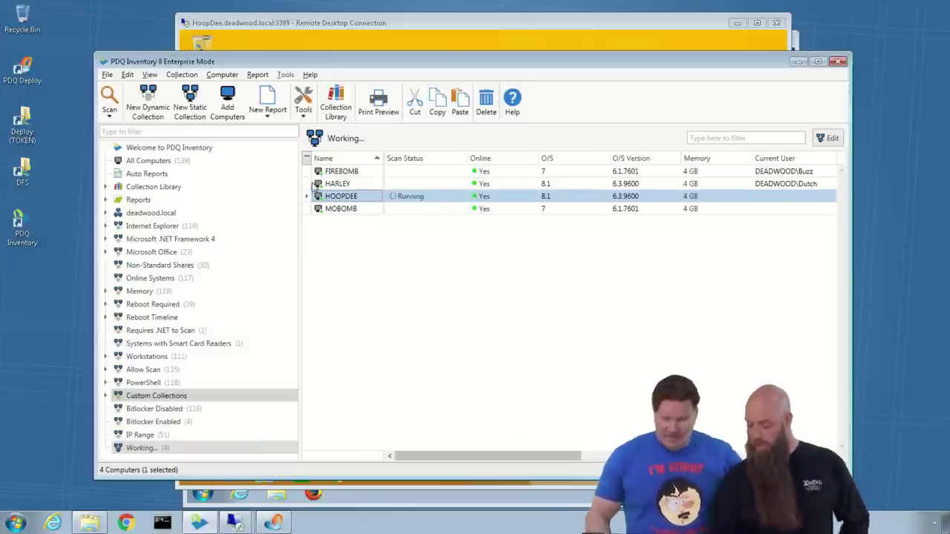
double_click(338, 196)
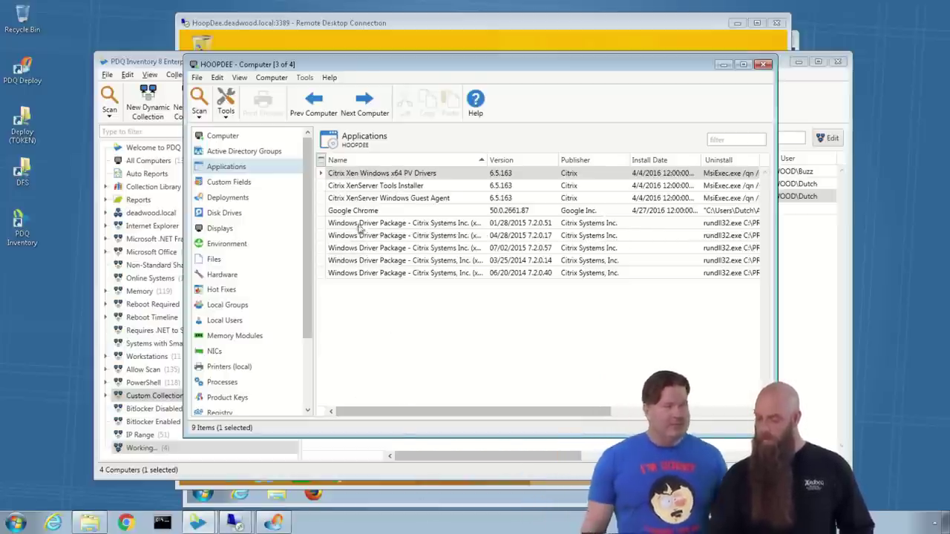
left_click(198, 523)
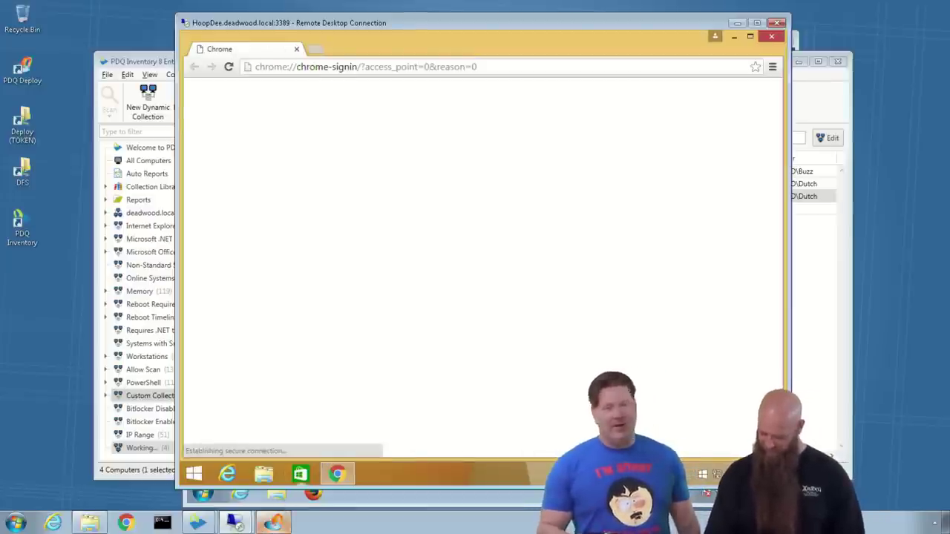
left_click(279, 525)
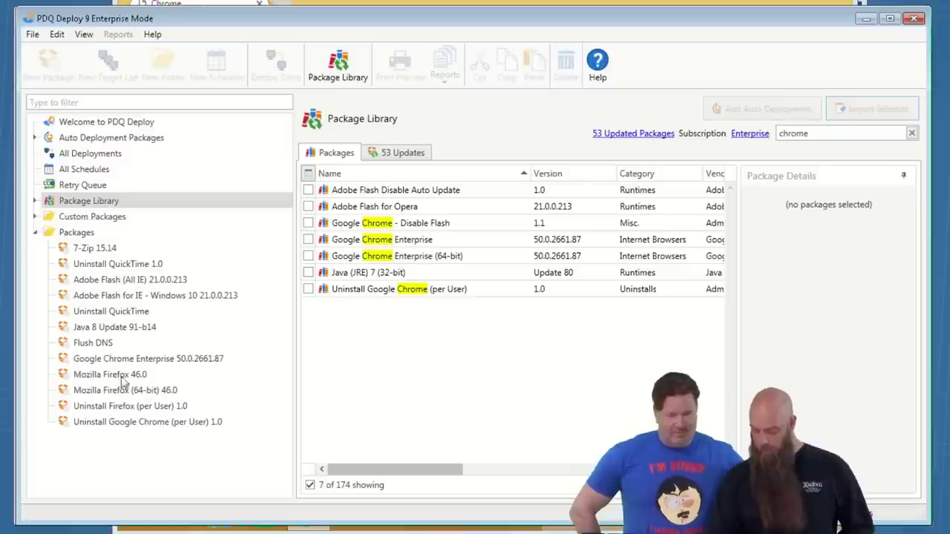
- Deploy Uninstall Google Chrome (per User) and Google Chrome Enterprise together to hoopdee immediately
left_click(130, 428)
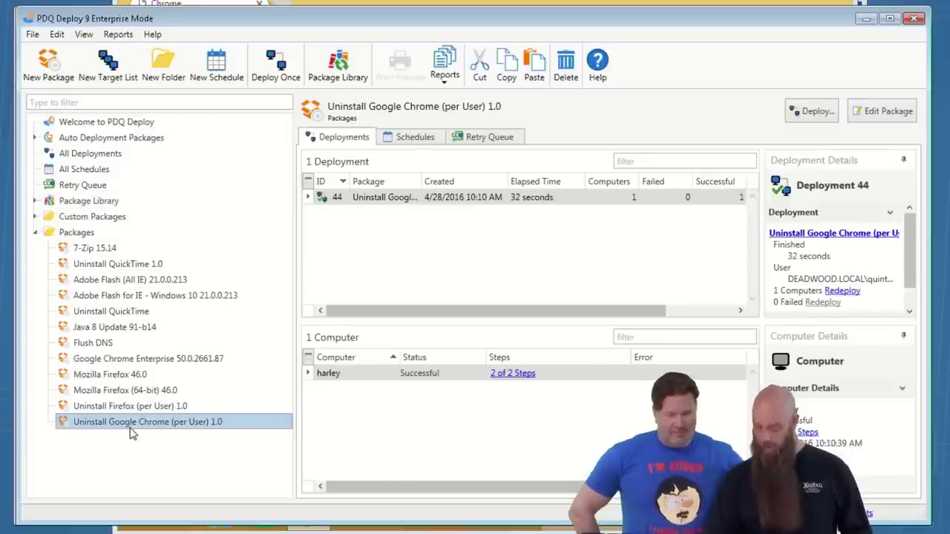
left_click(138, 362, "ctrl")
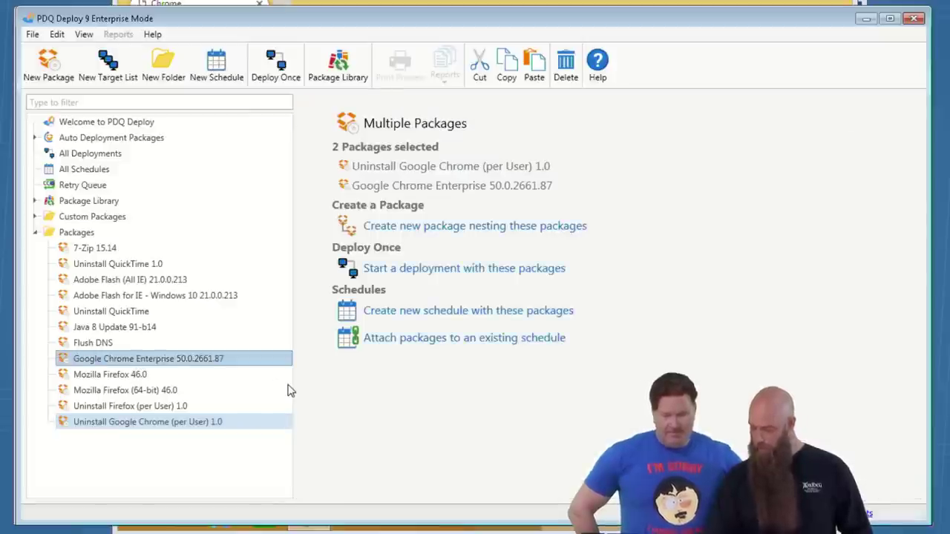
left_click(471, 271)
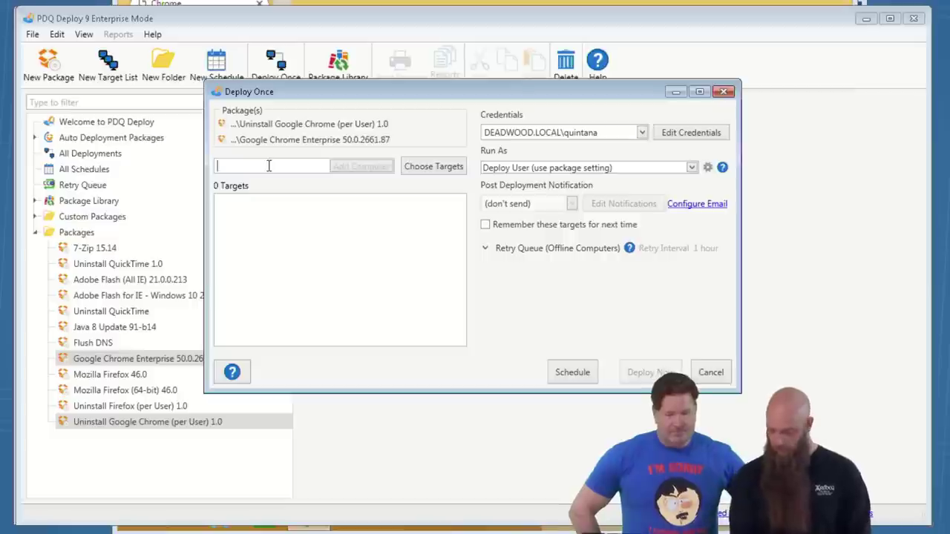
type("hc")
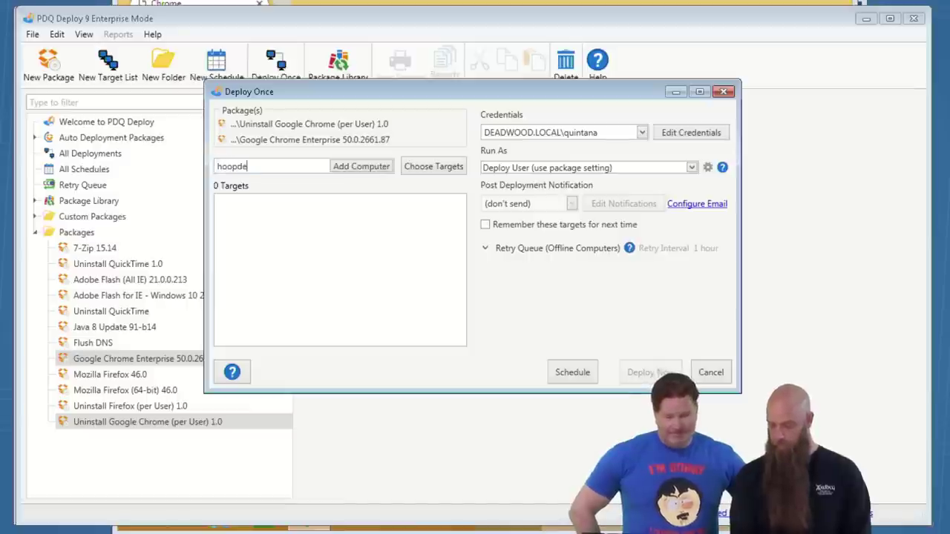
left_click(361, 167)
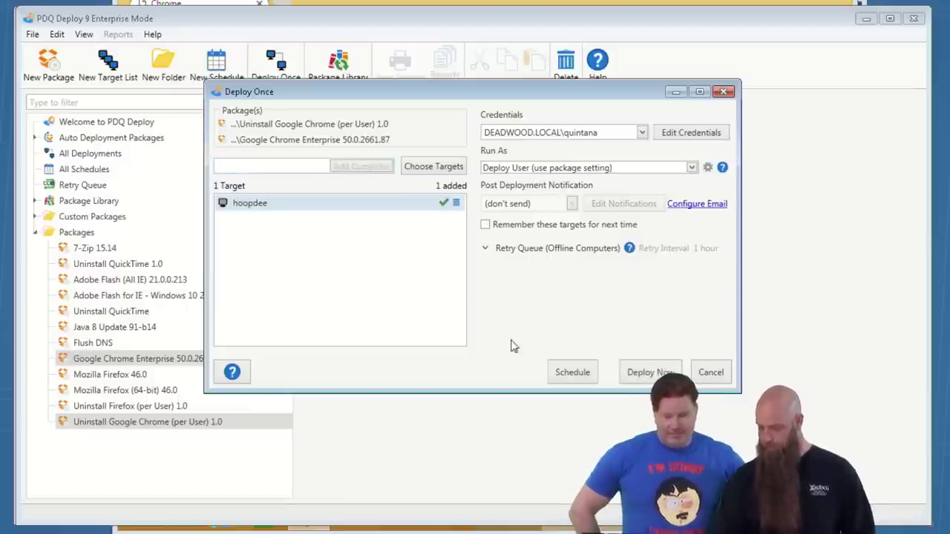
left_click(651, 373)
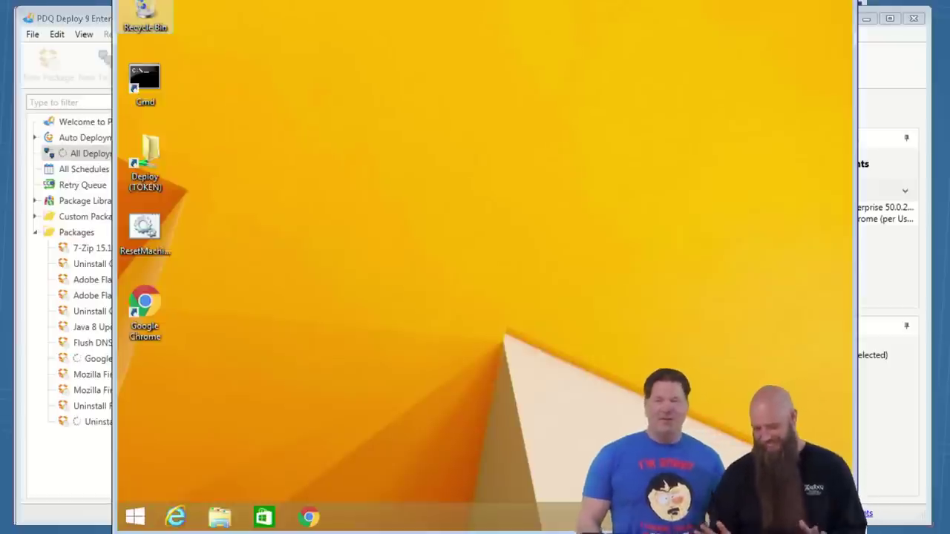
left_click(96, 25)
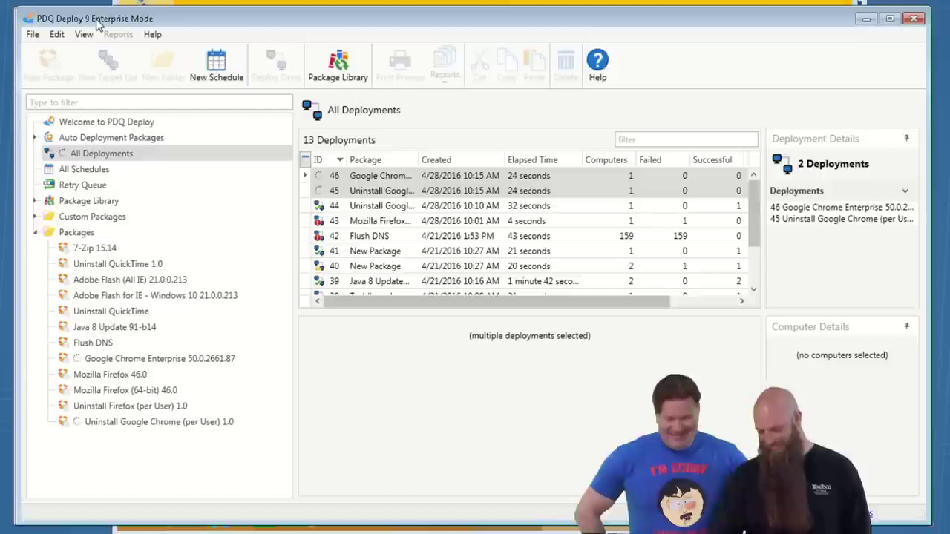
- Check deployments 45 and 46: uninstall succeeded, Chrome Enterprise still installing; glance at HOOPDEE's desktop
left_click(350, 178)
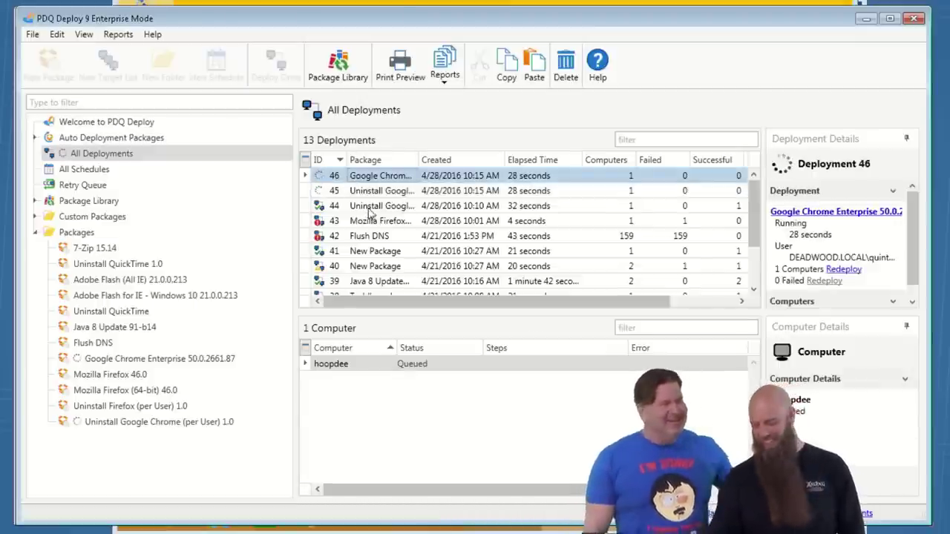
left_click(375, 191)
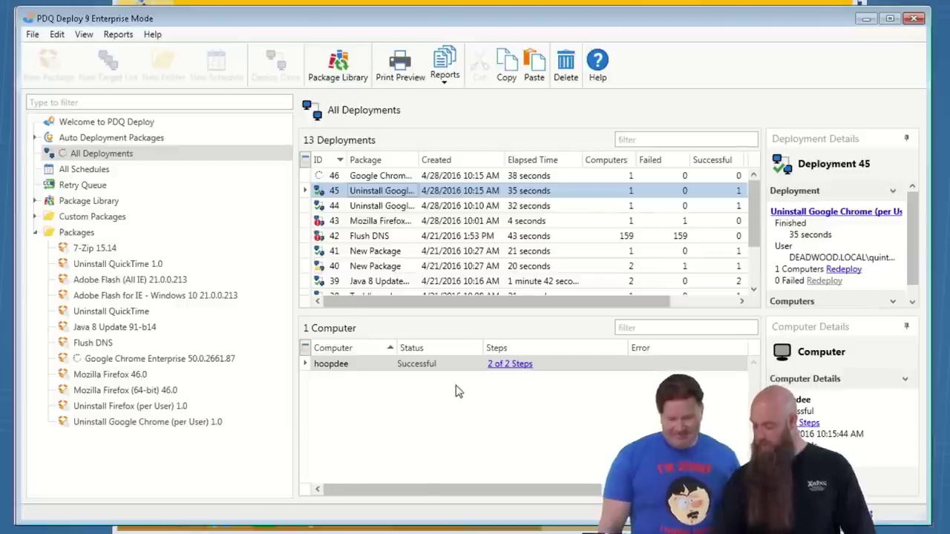
left_click(370, 178)
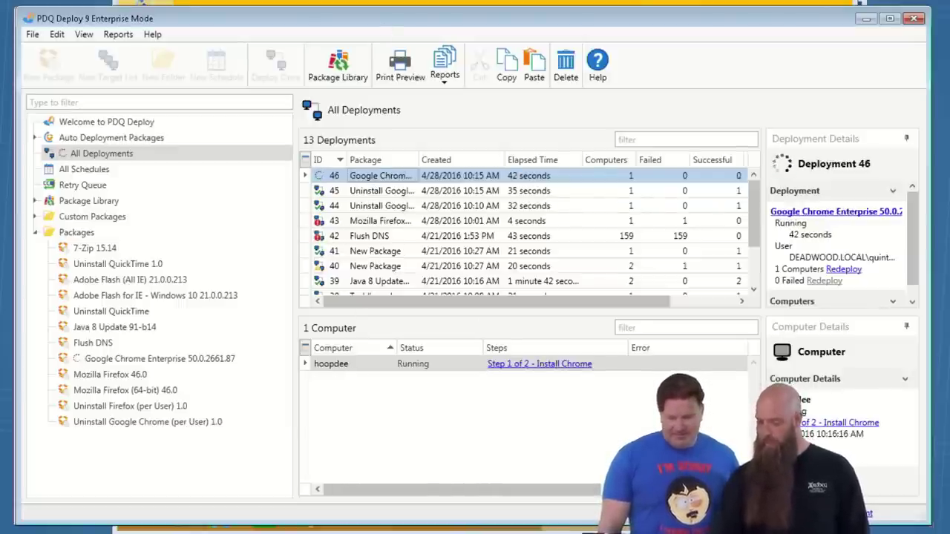
key("alt+Tab")
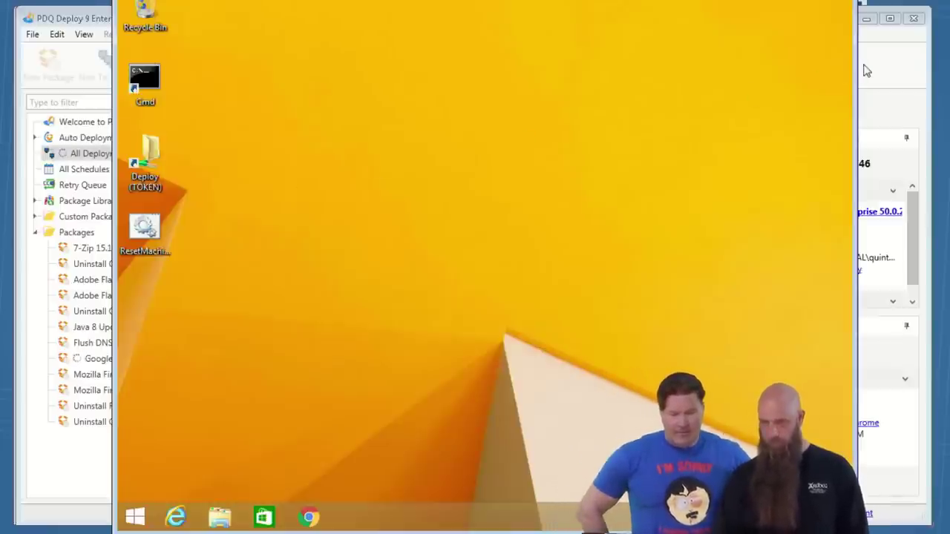
left_click(887, 70)
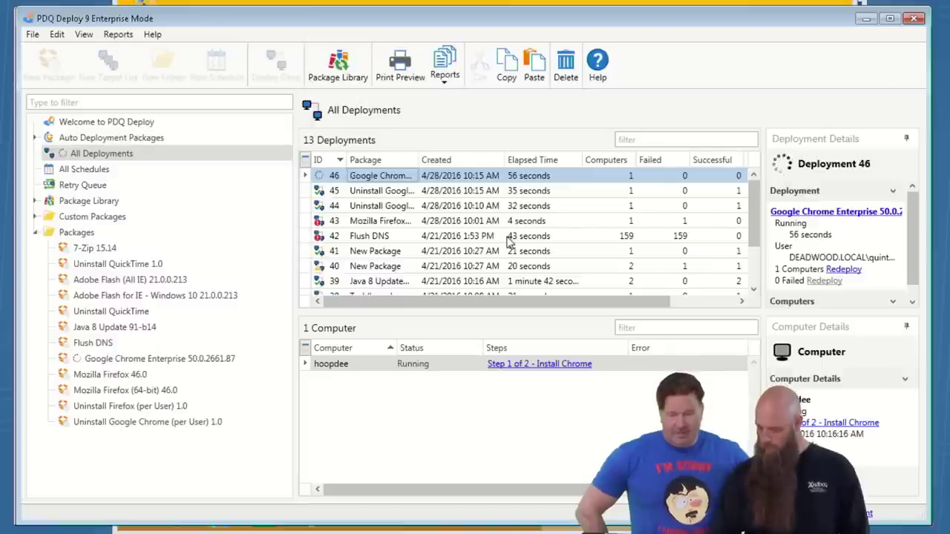
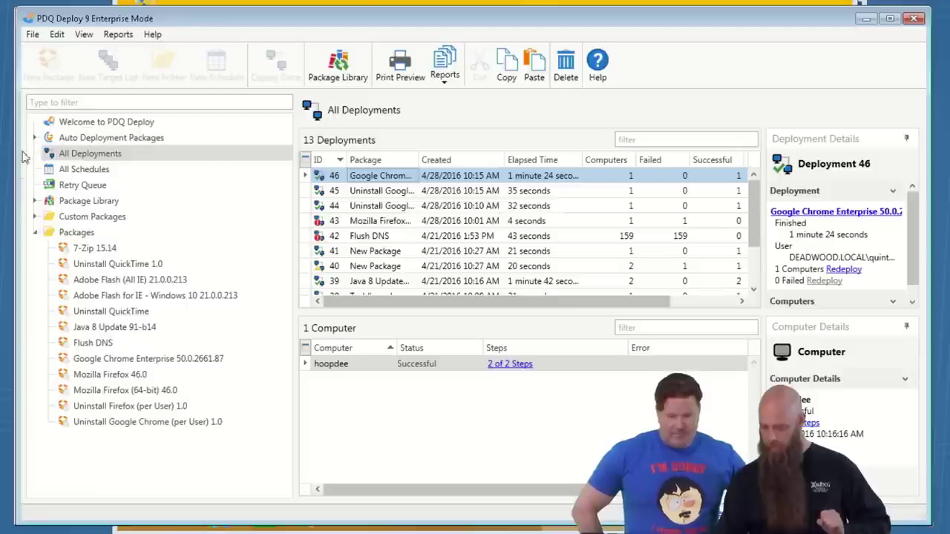
- Return from the All Deployments list to the Welcome to PDQ Deploy page
left_click(74, 122)
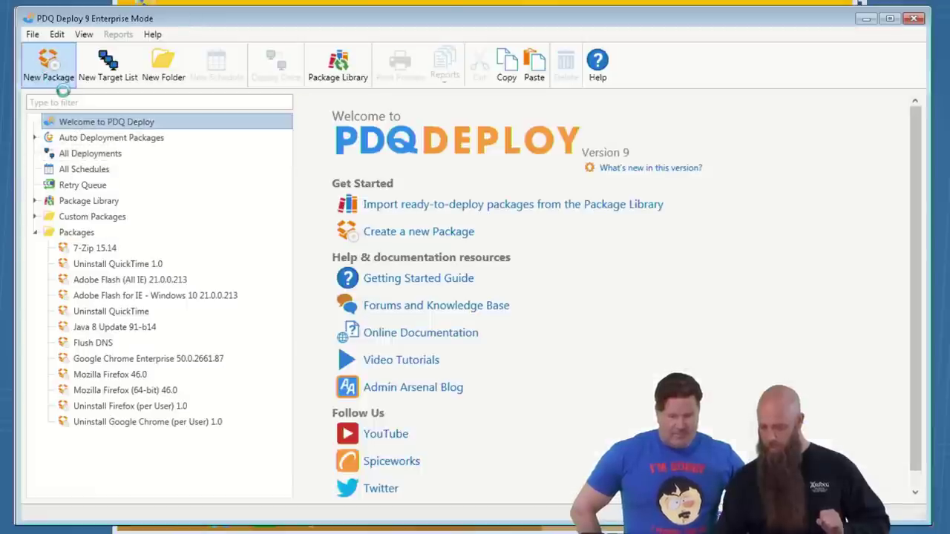
- Create a new package and rename it 'Reboot If No User Logged On'
left_click(52, 74)
left_click_drag(414, 161, 318, 162)
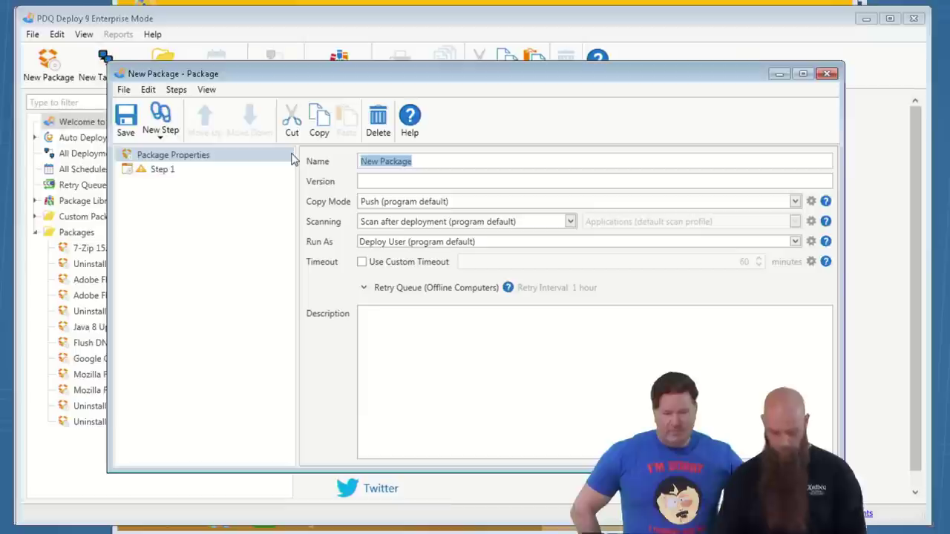
type("Reboot")
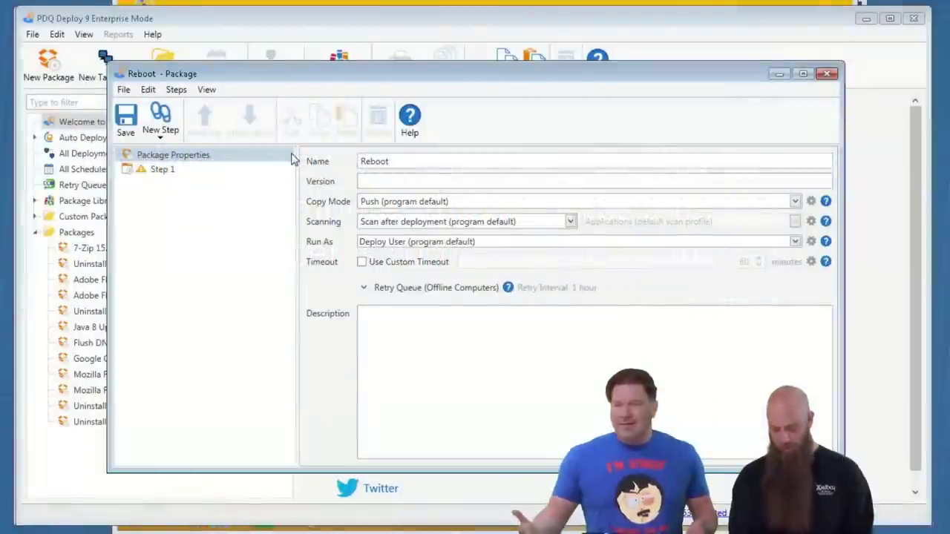
type("If ")
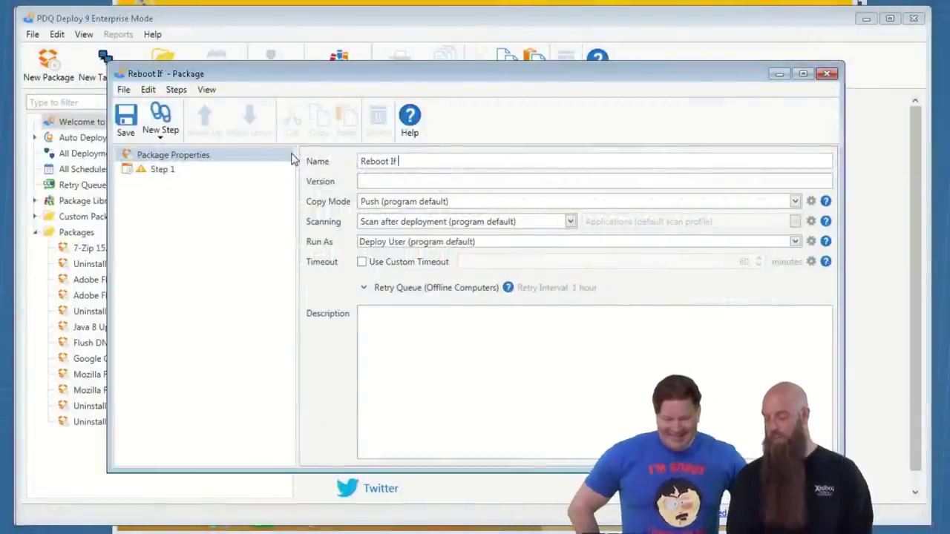
type("No User Lo")
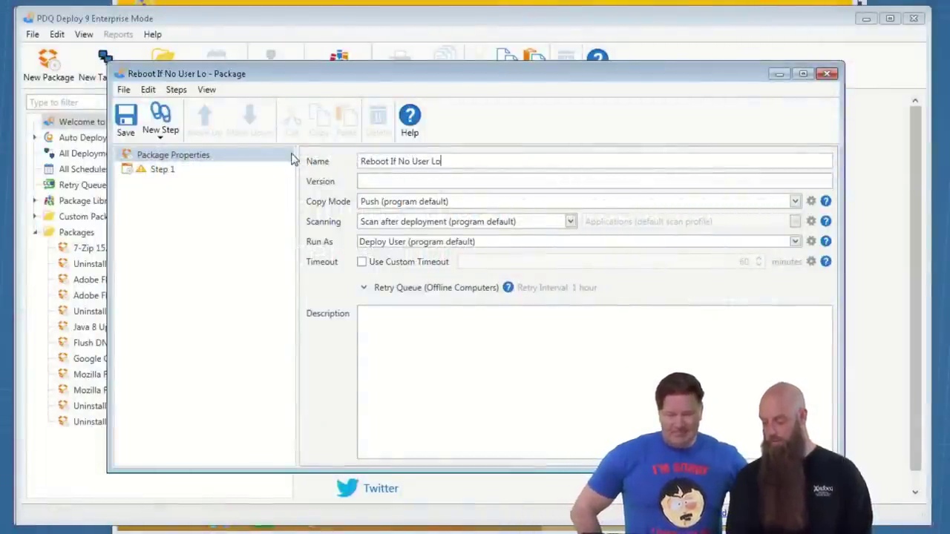
type("gged On")
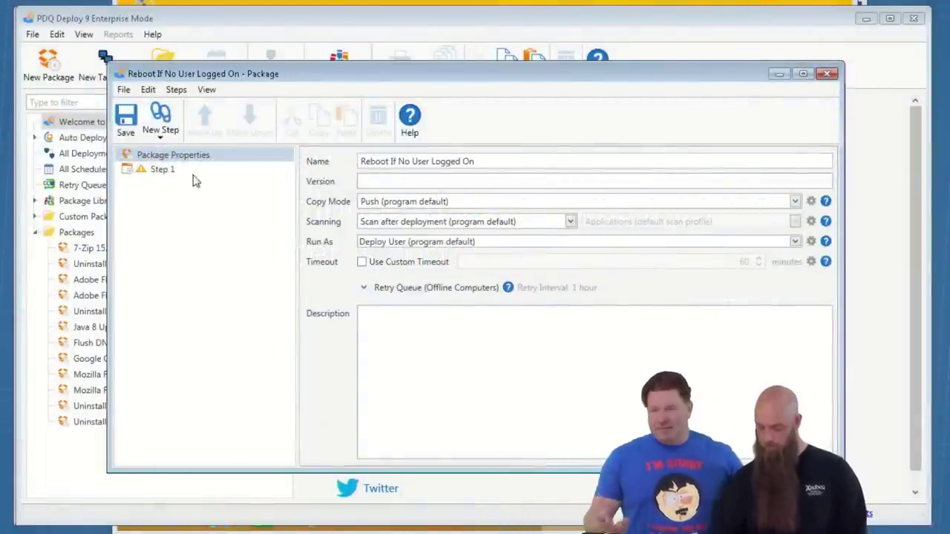
left_click(162, 169)
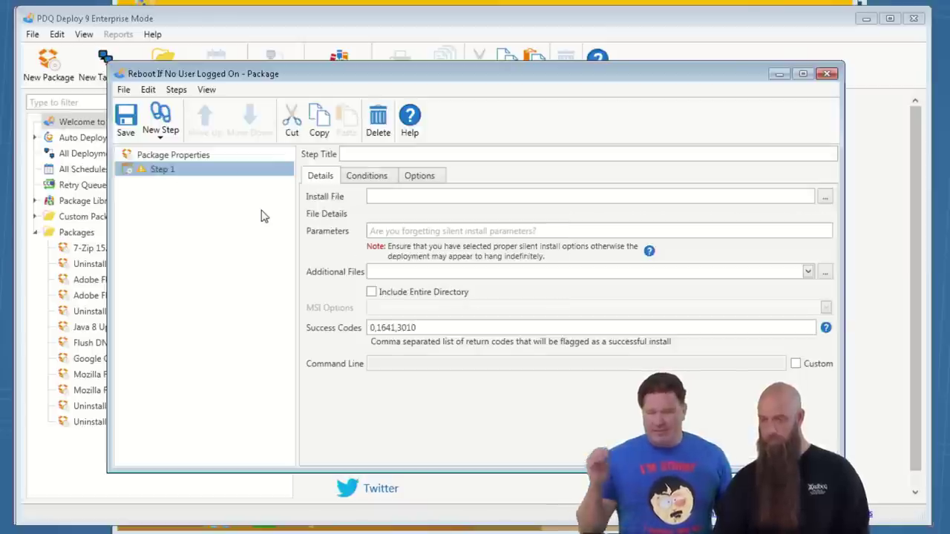
- Replace the empty install step with a Reboot step set to 3 seconds before reboot
left_click(160, 133)
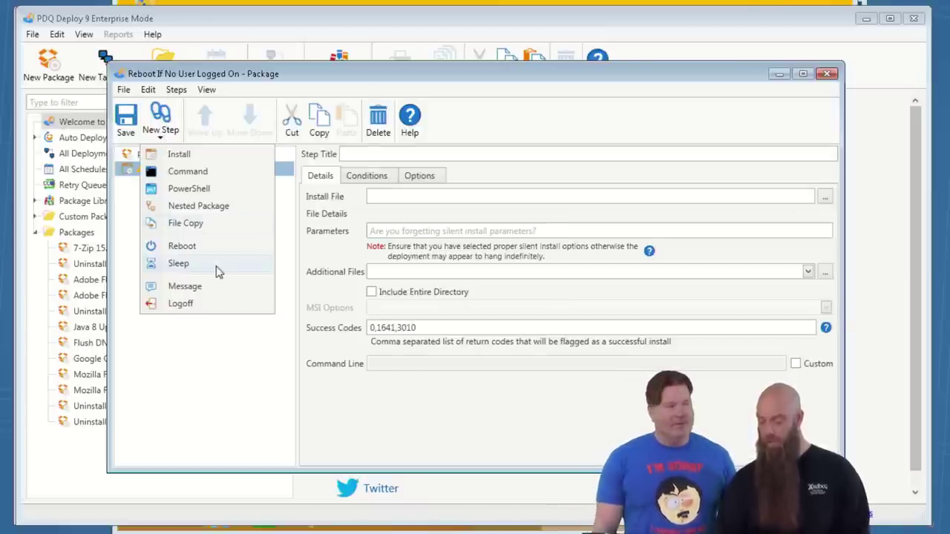
left_click(197, 247)
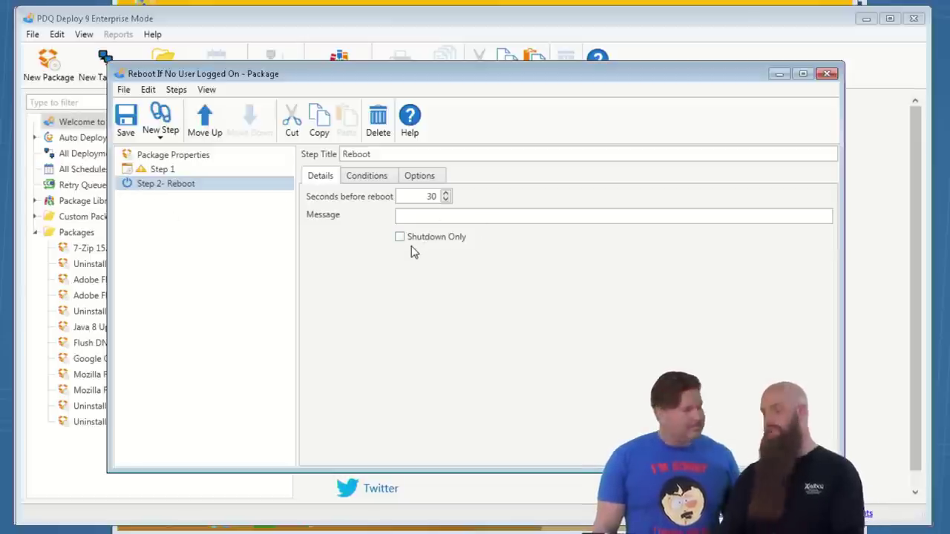
left_click(157, 170)
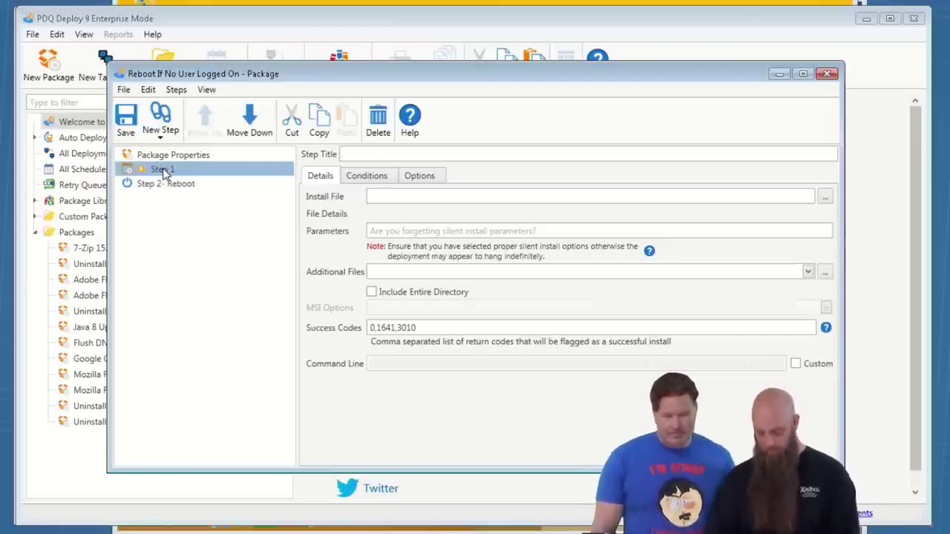
key("Delete")
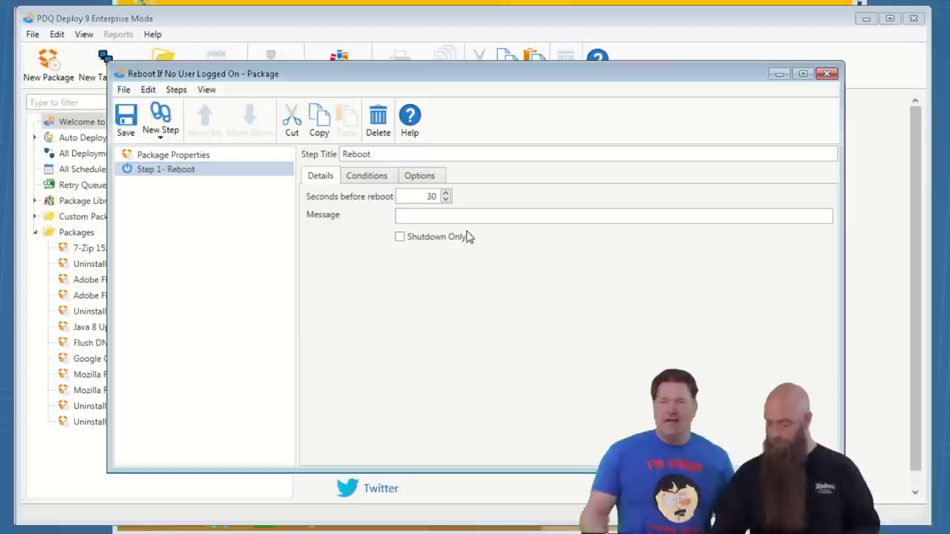
double_click(430, 197)
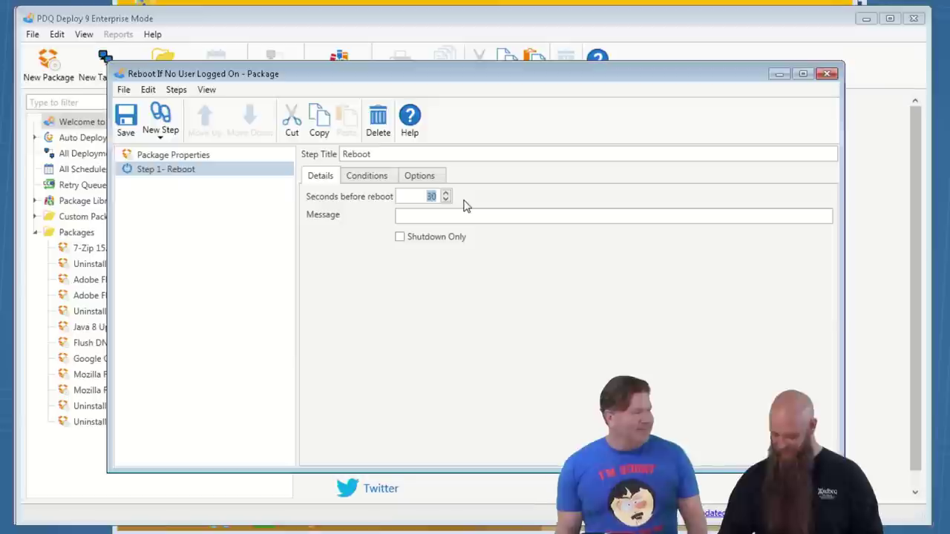
type("3")
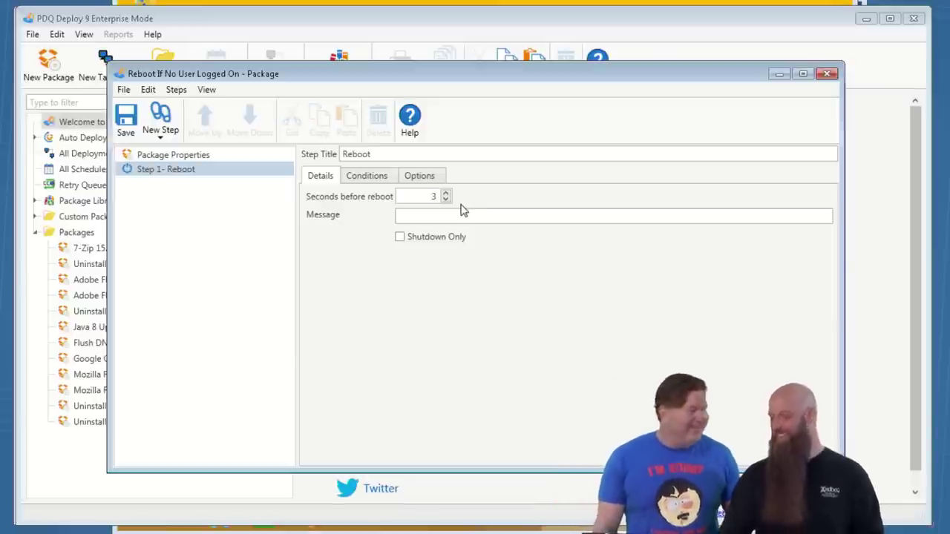
- Restrict the Reboot step to workstation OS versions and to no user logged on
left_click(374, 178)
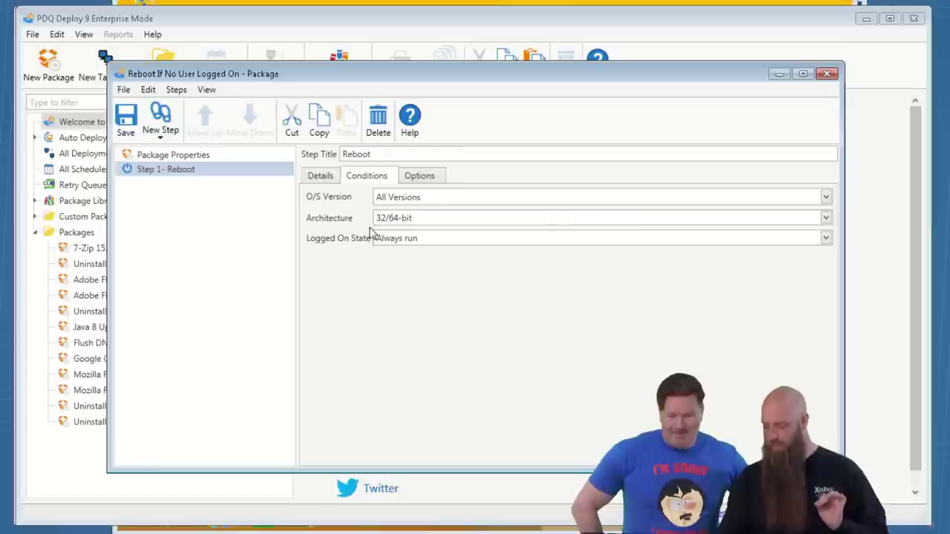
left_click(408, 200)
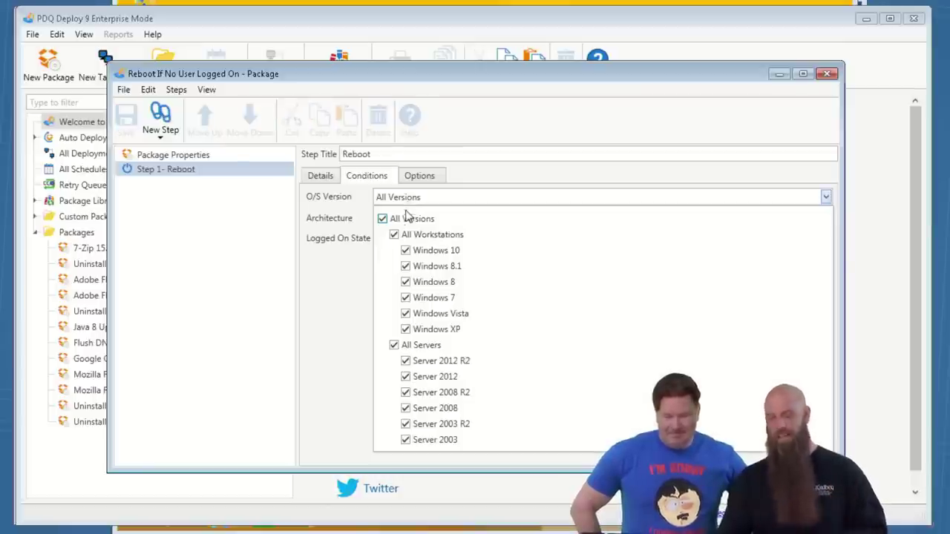
left_click(394, 346)
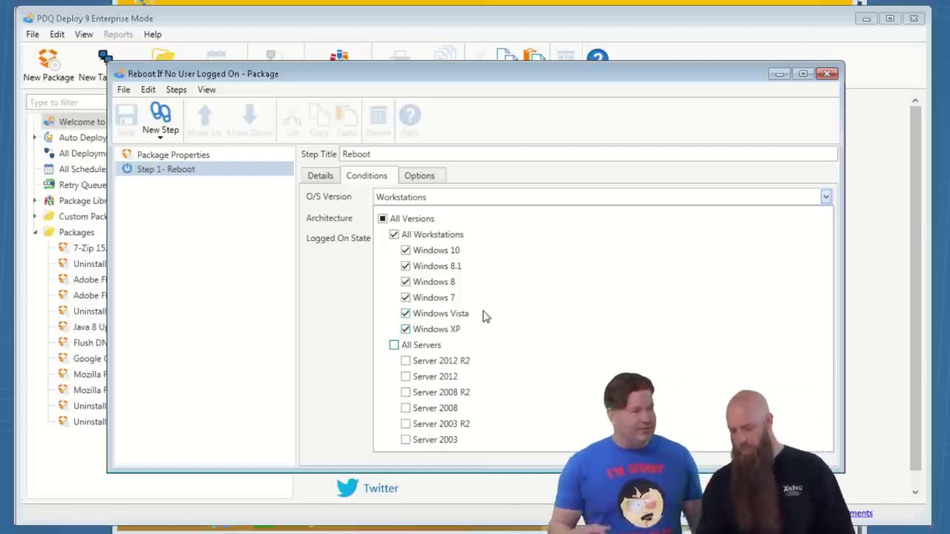
left_click(342, 206)
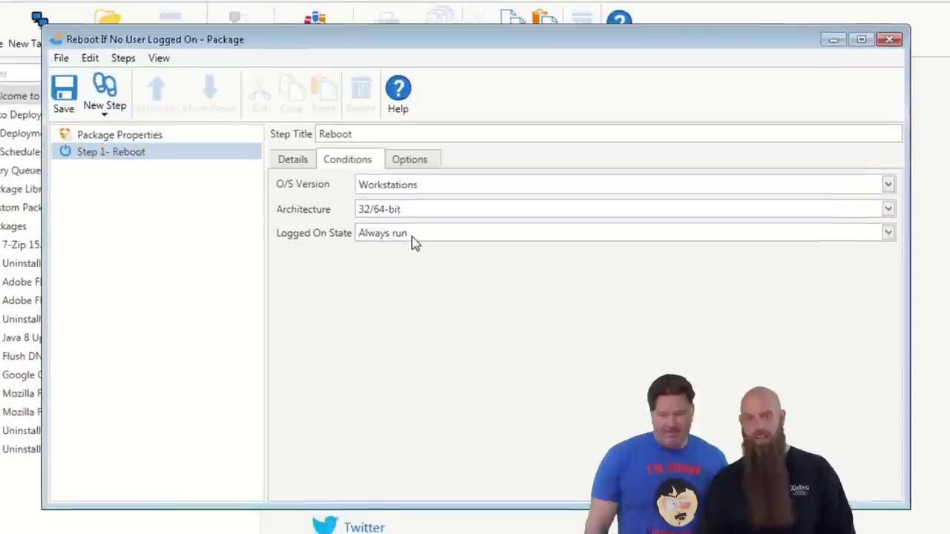
left_click(425, 246)
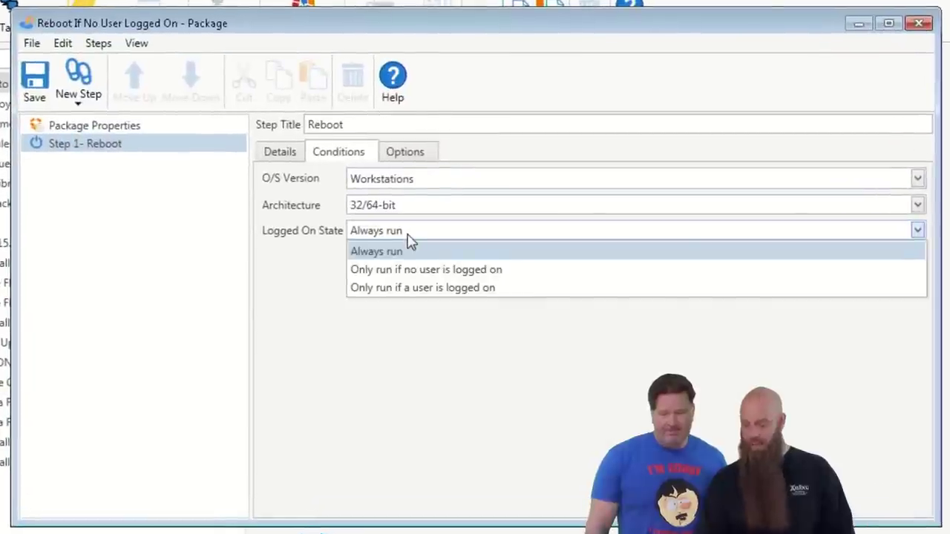
left_click(396, 274)
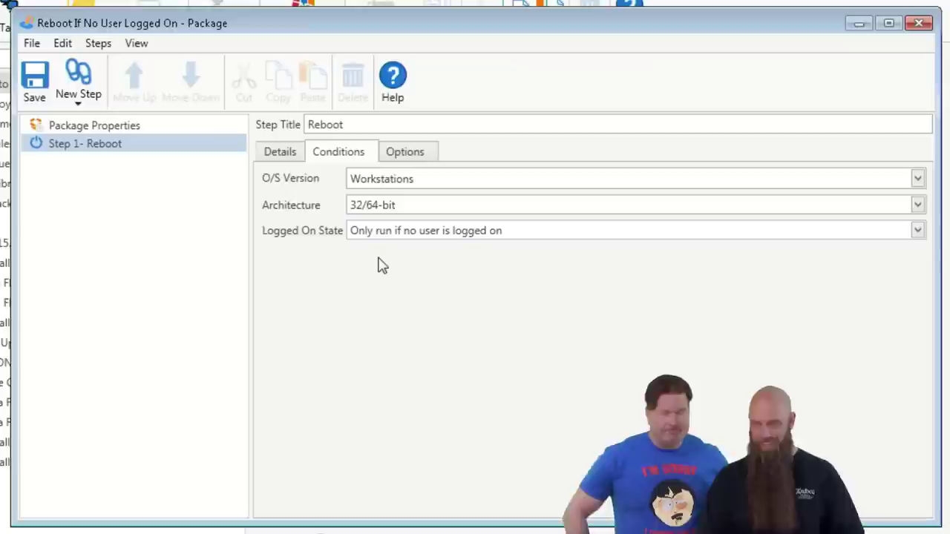
- Save the 'Reboot If No User Logged On' package and close its editor
left_click(30, 80)
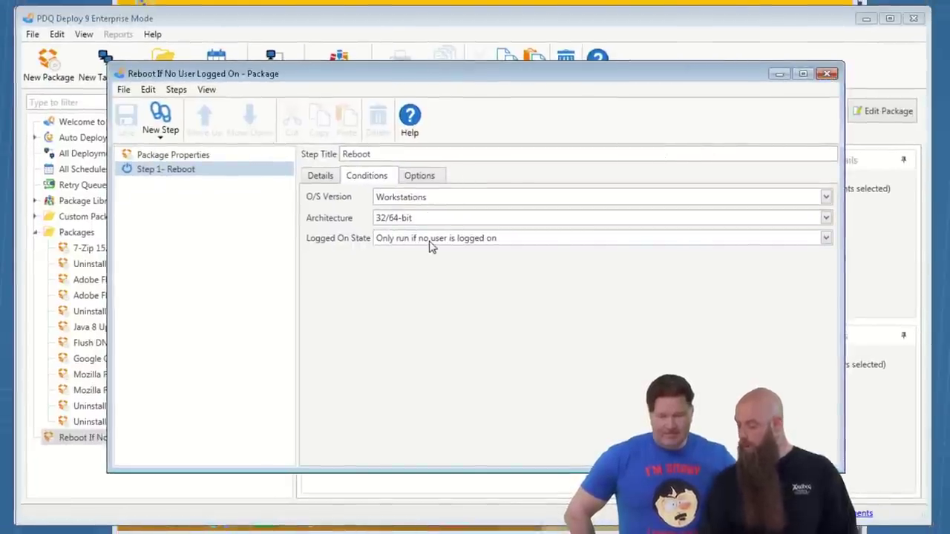
left_click(827, 74)
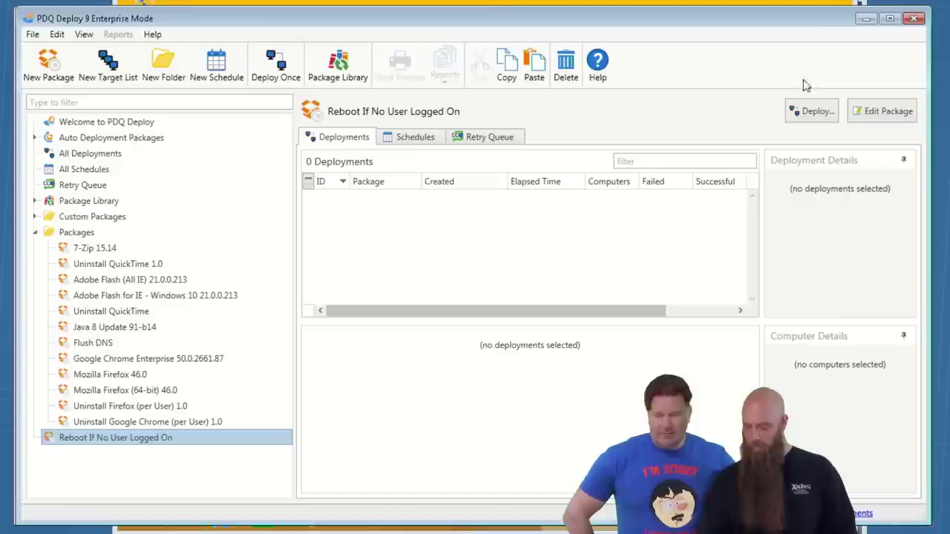
- Deploy the package once to computer hoopdee
key("ctrl+d")
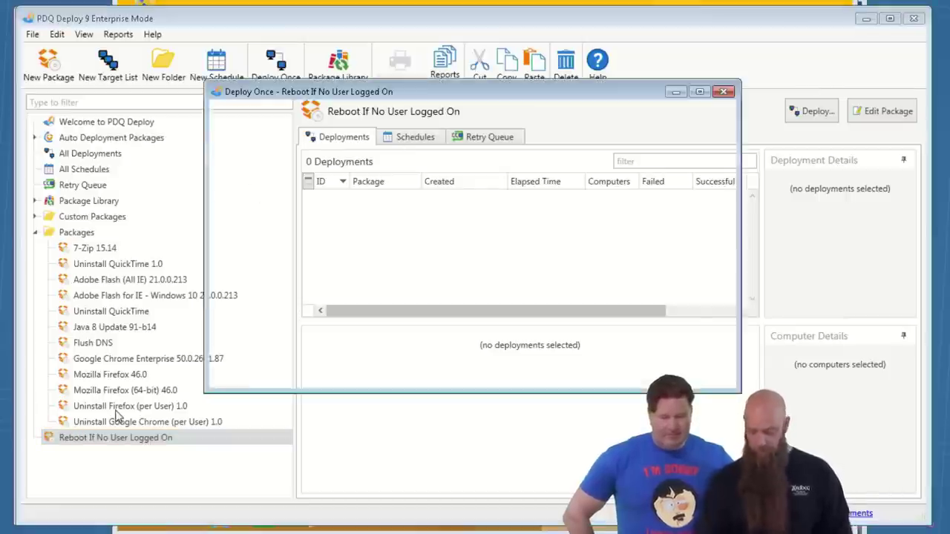
type("hcopdee")
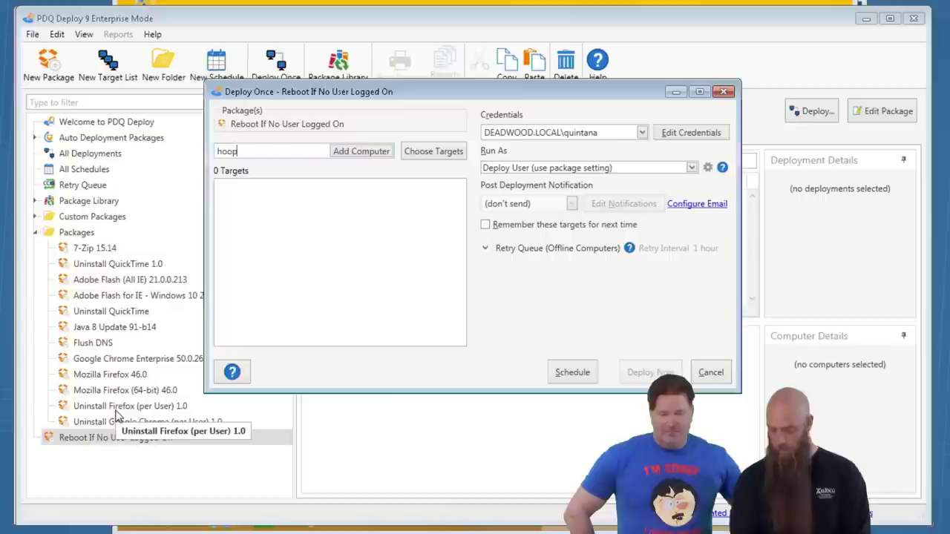
key("Return")
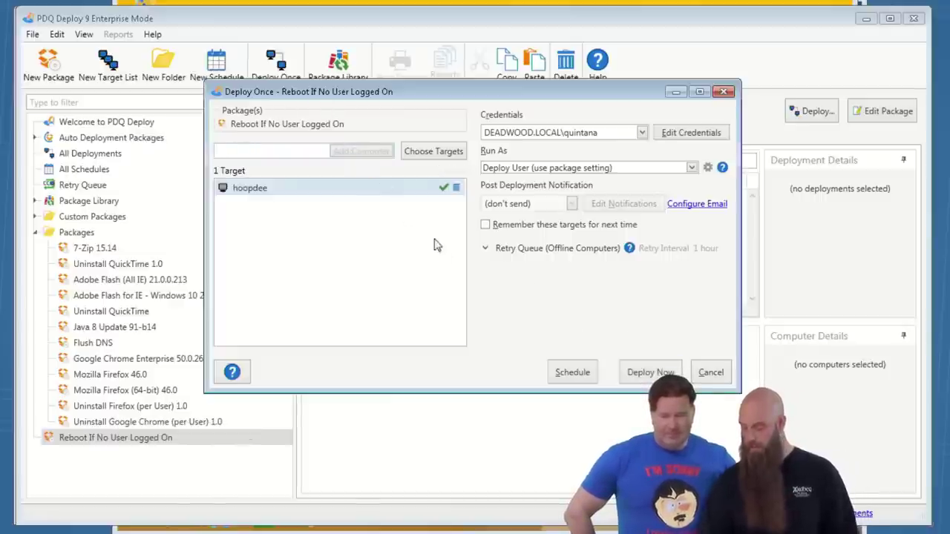
left_click(645, 375)
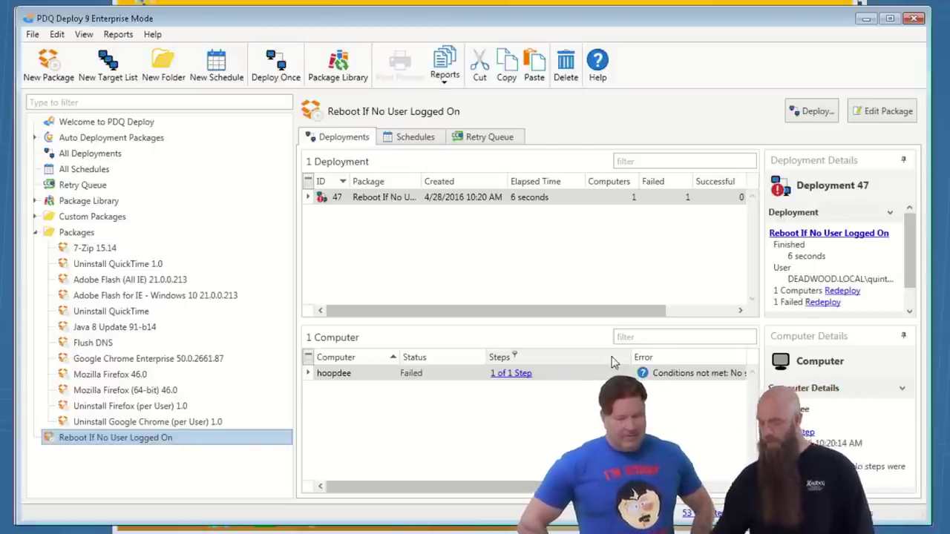
- Review hoopdee's deployment result, which failed with conditions not met
left_click(613, 373)
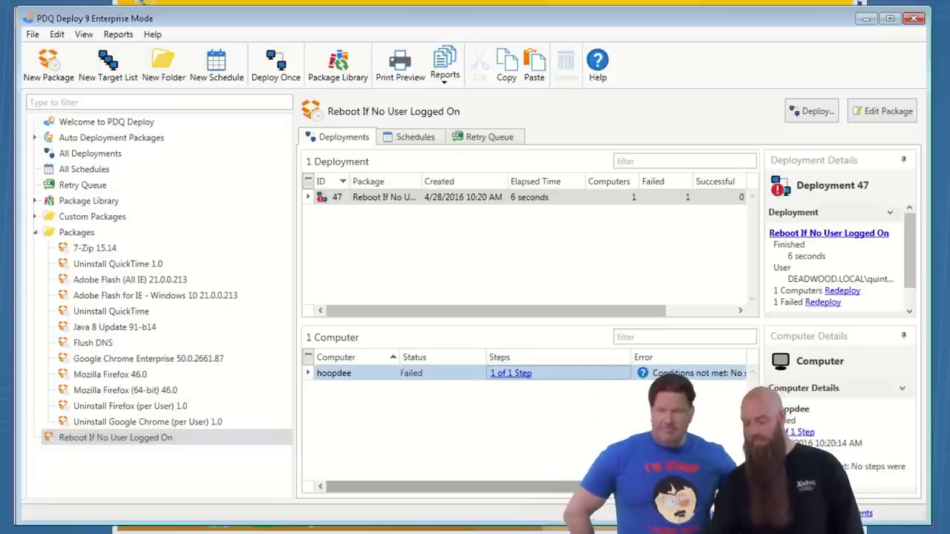
scroll(527, 415, "right", 3)
left_click_drag(581, 488, 484, 488)
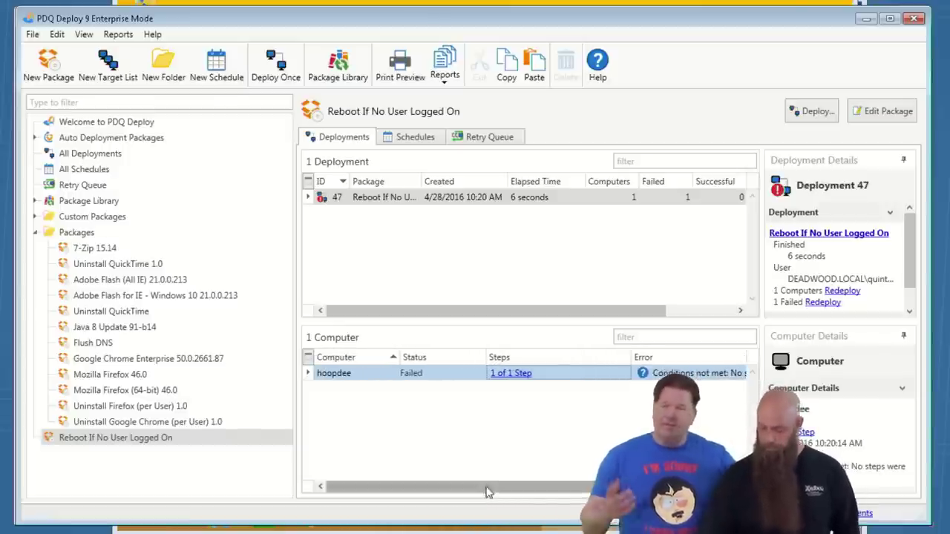